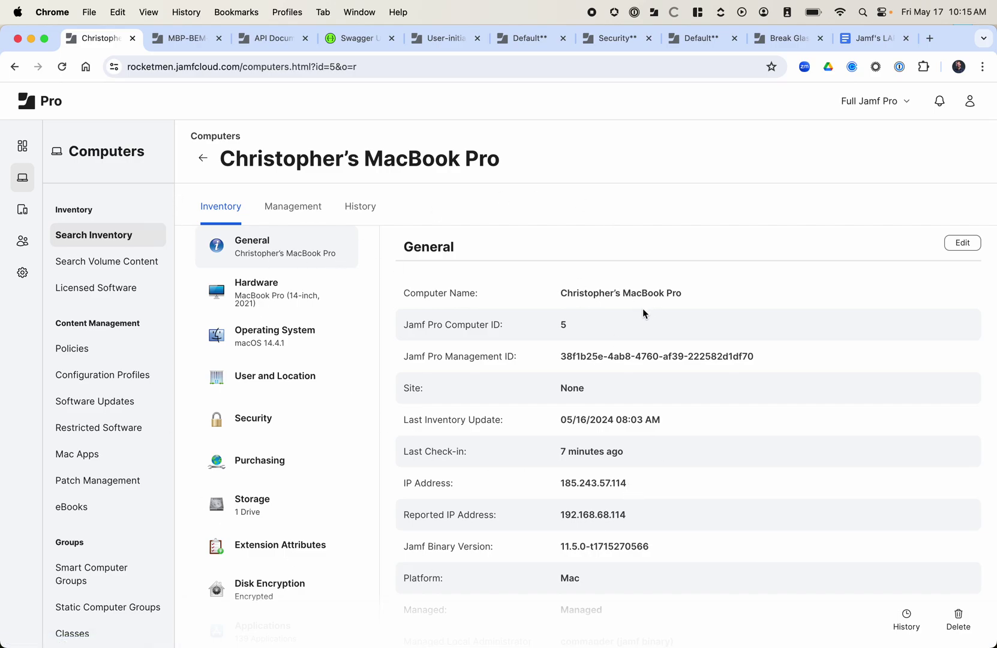
- In Local User Accounts, request to view the managed administrator password, bringing up the 1-hour rotation warning
scroll(335, 490, down, 10)
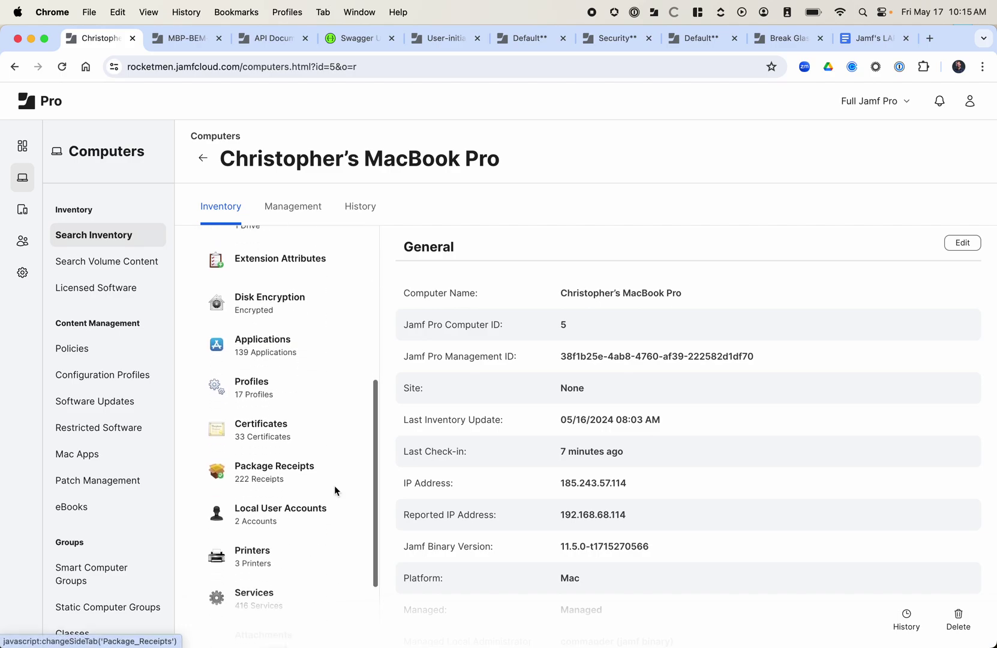
click(285, 395)
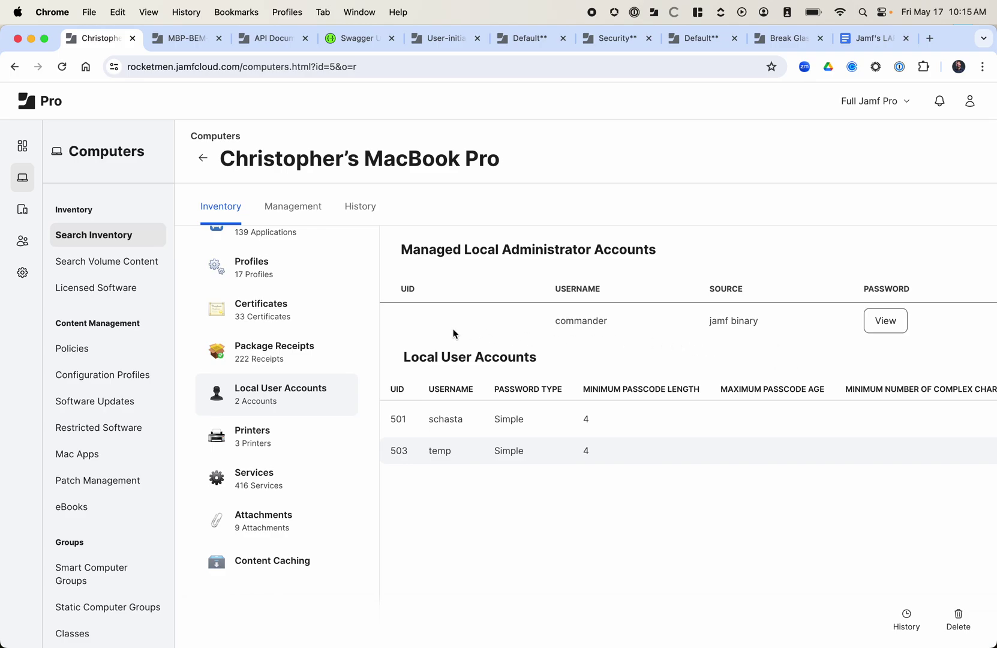
click(895, 325)
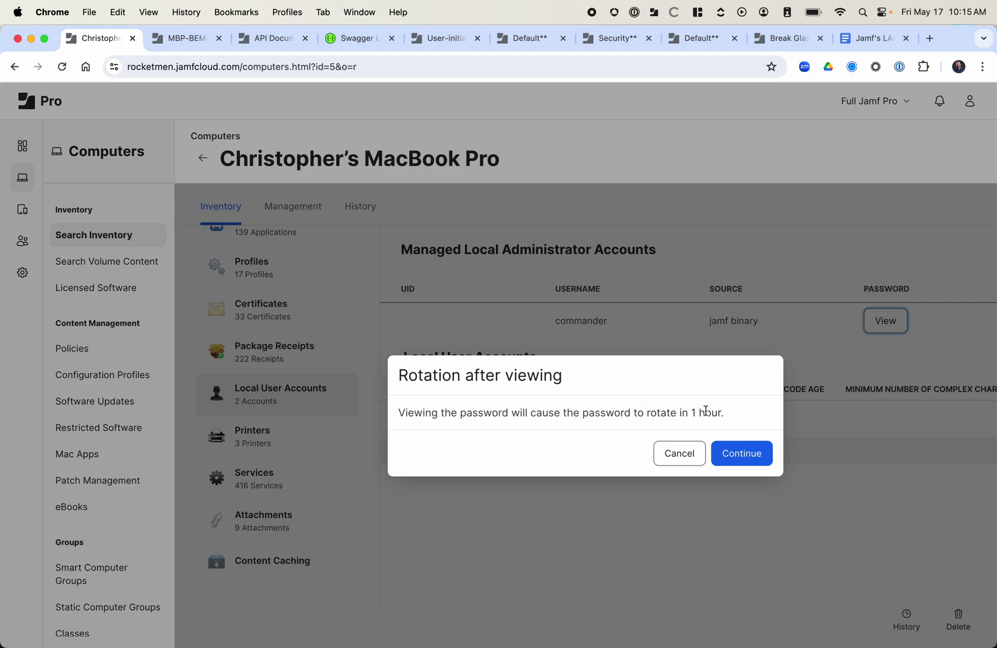
- Accept the rotation warning to reveal the commander account's password and copy it to the clipboard
click(750, 456)
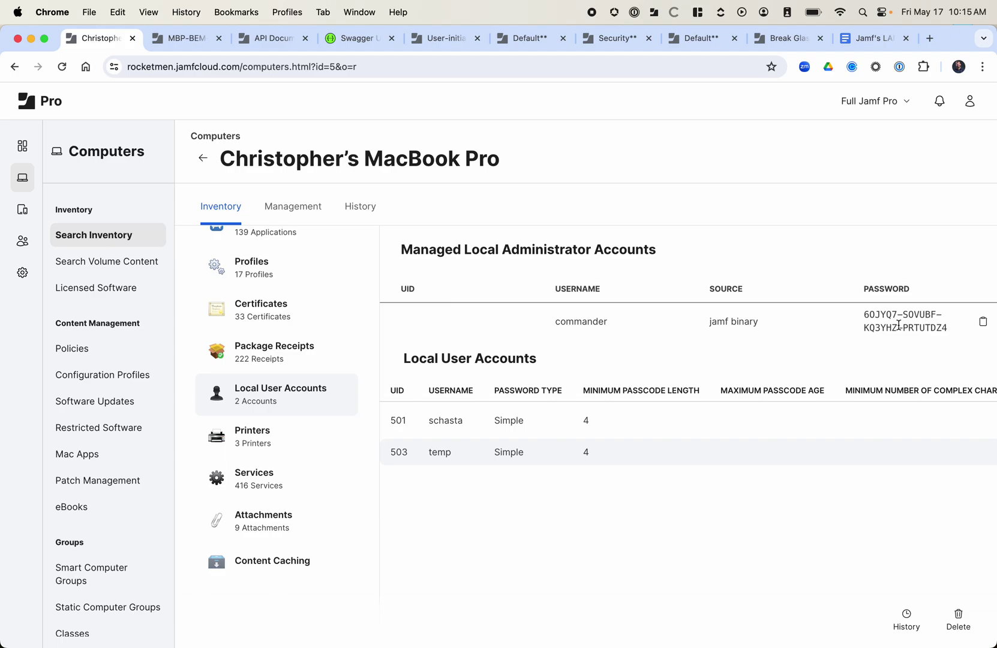
click(984, 323)
- Open the Managed Local Administrator Account History for commander and widen the Event column
click(367, 213)
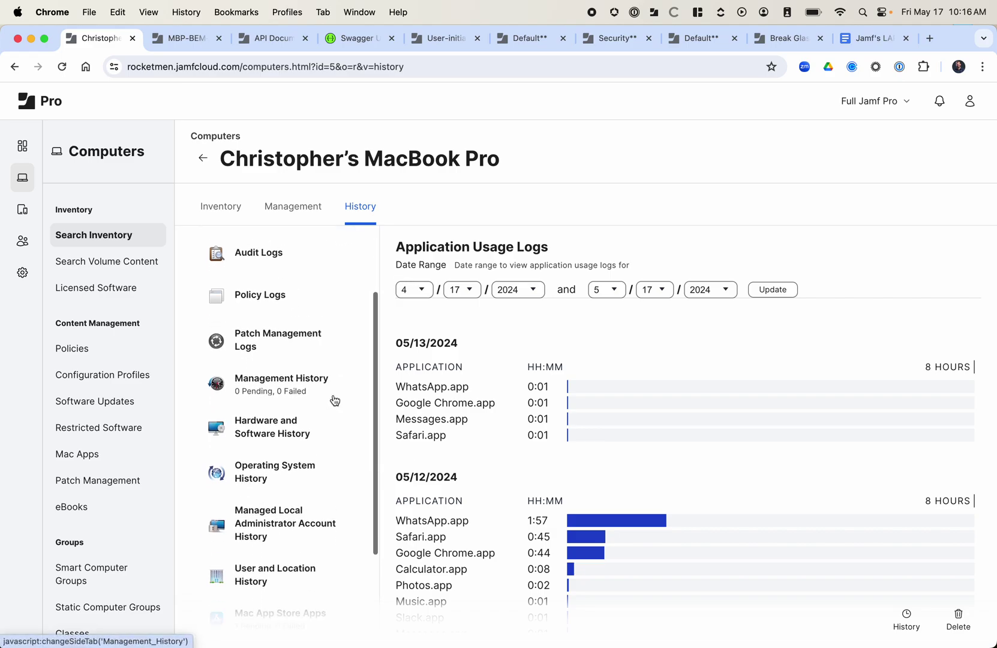
scroll(335, 401, down, 5)
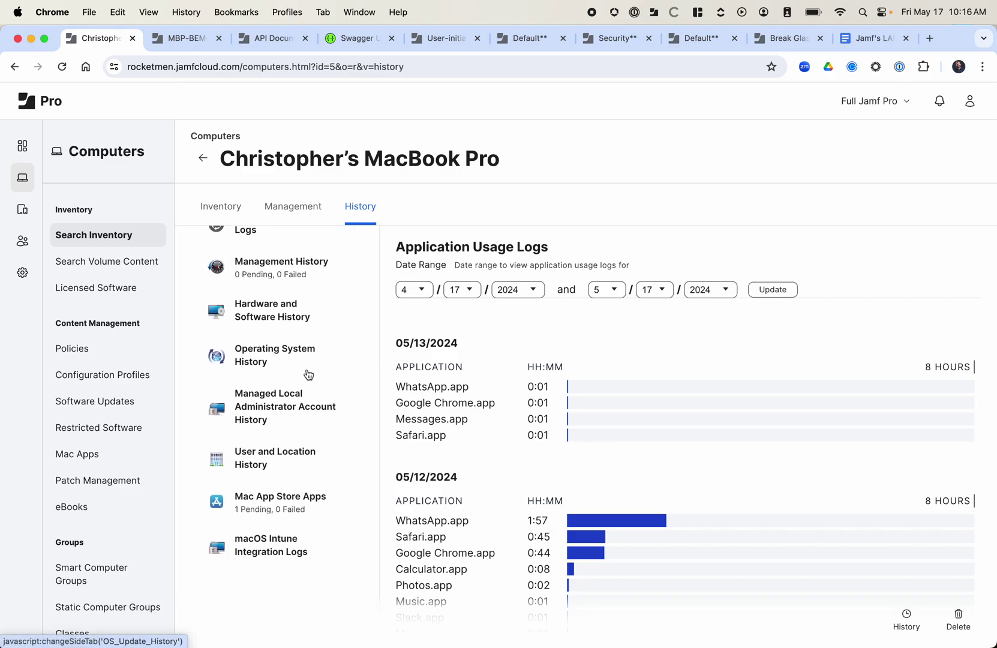
click(270, 412)
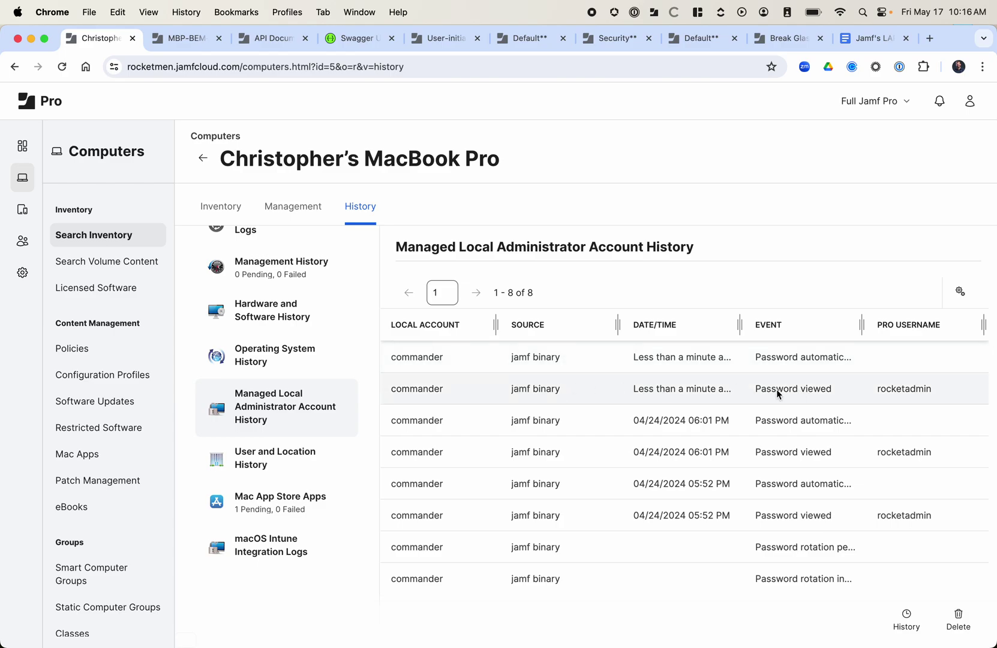
triple_click(806, 357)
drag(862, 324, 924, 334)
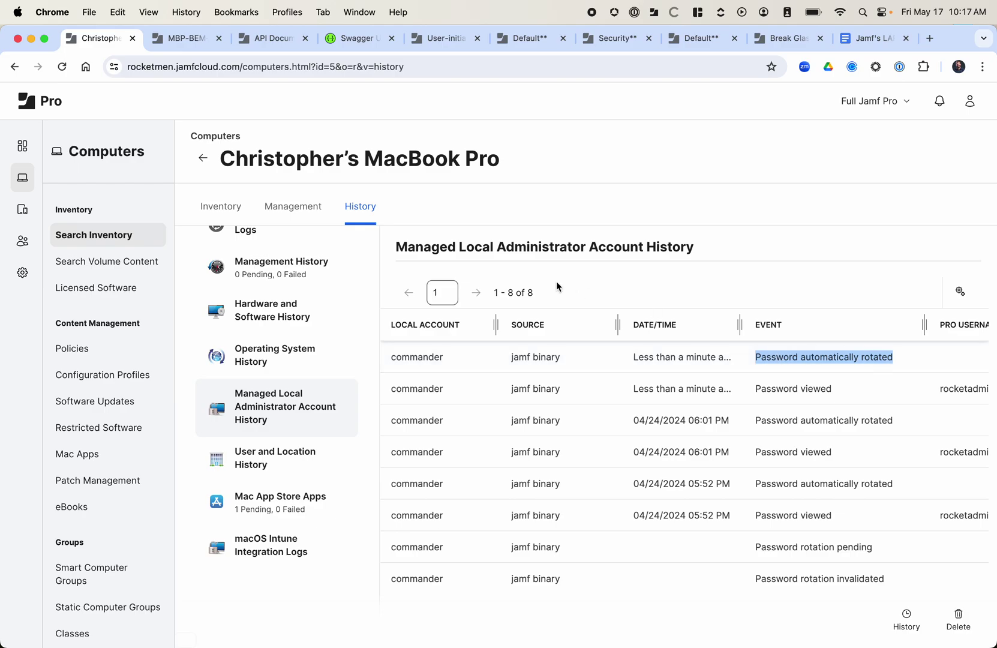
- Back in Inventory's Local User Accounts, view commander's managed administrator password again, accepting the rotation warning
click(223, 210)
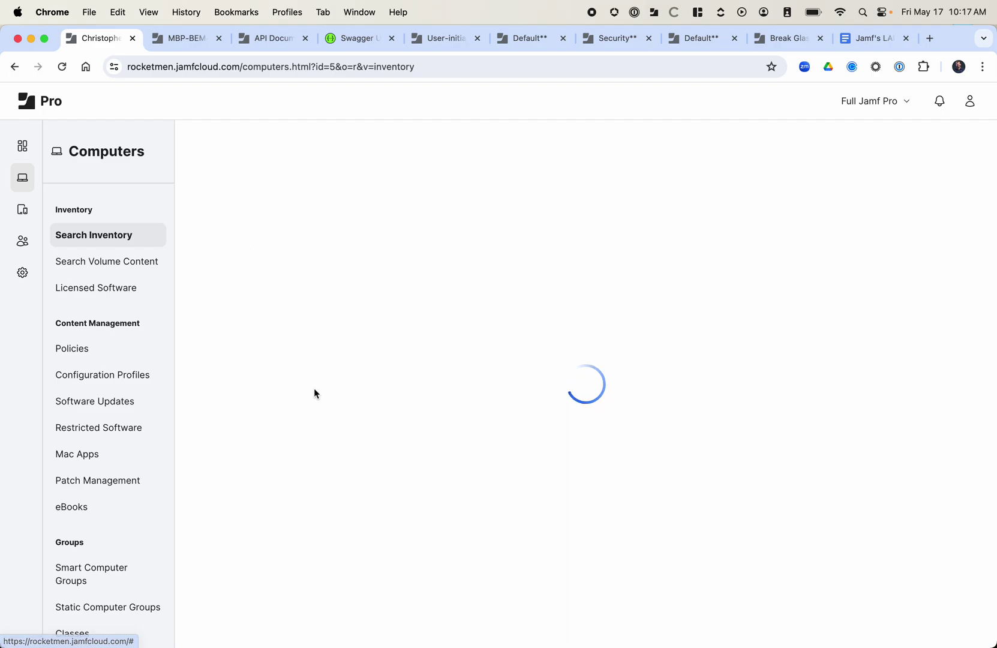
scroll(324, 491, down, 10)
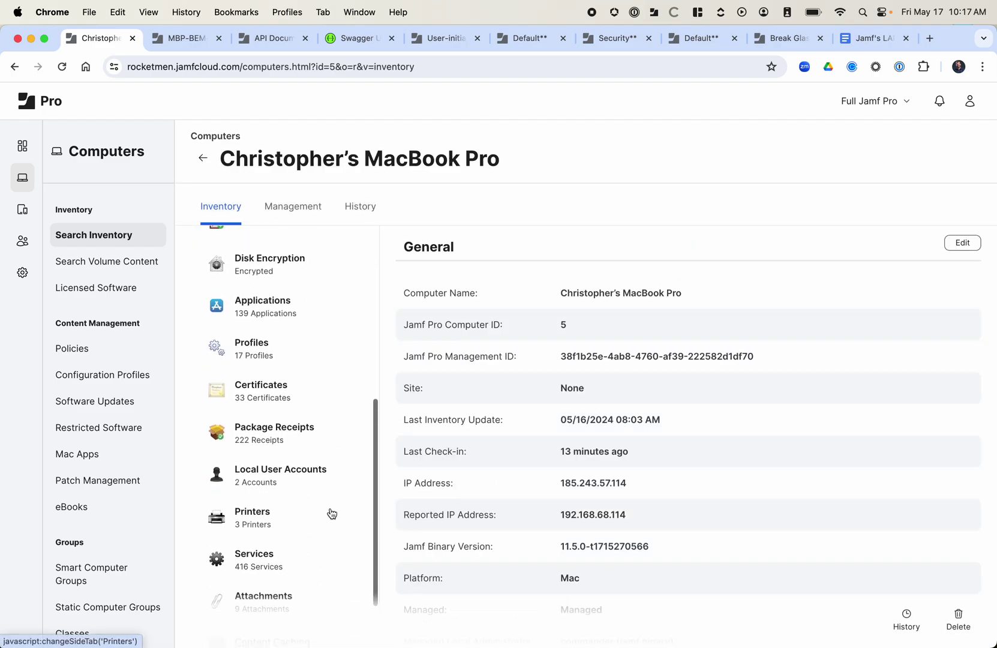
click(281, 443)
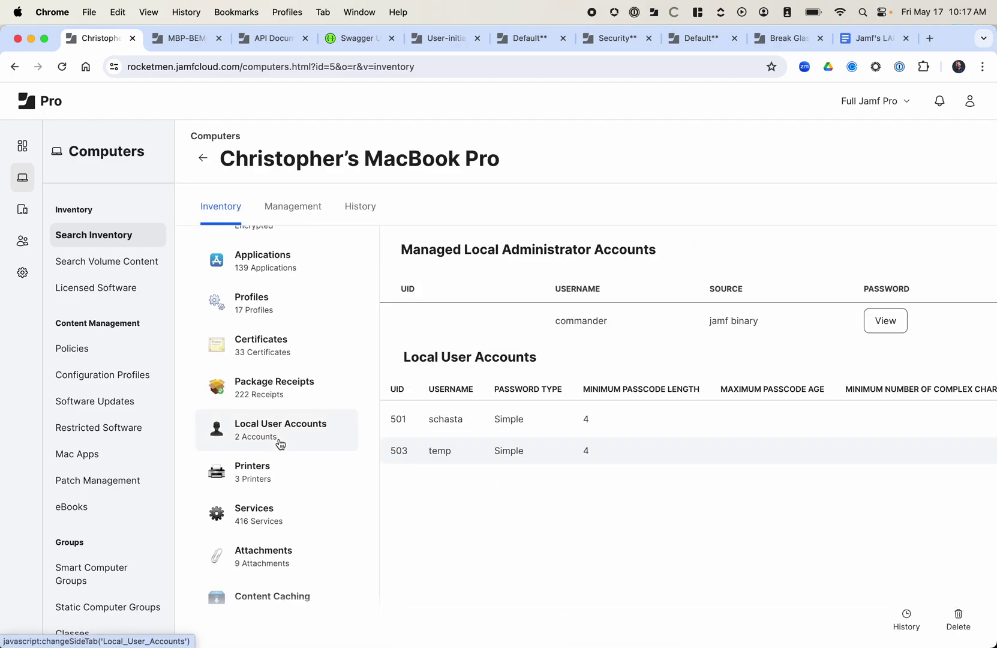
click(889, 321)
click(756, 456)
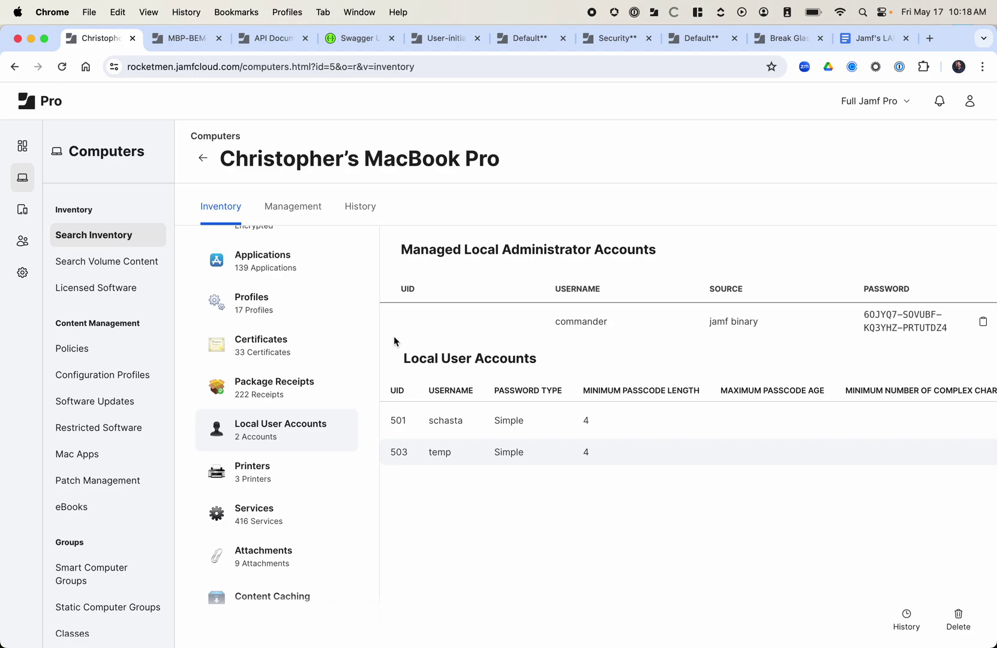
- Switch to the MBP-BEM-8E919 computer's Local User Accounts, which has no managed administrator
click(187, 41)
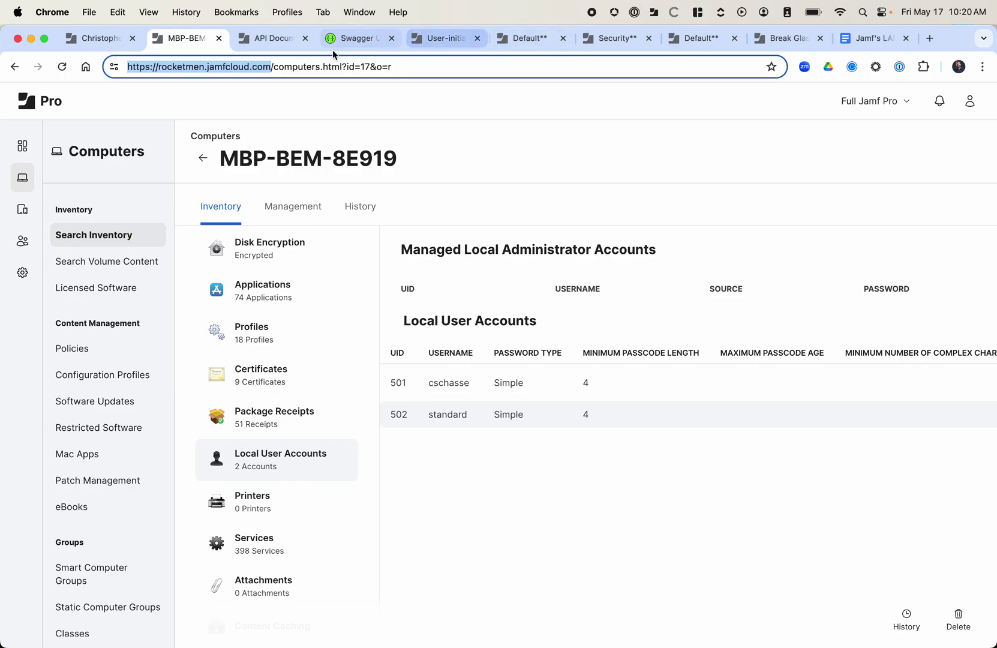
- Close the API Documentation tab, leaving the authorized Jamf Pro API Swagger reference showing
click(293, 41)
click(304, 39)
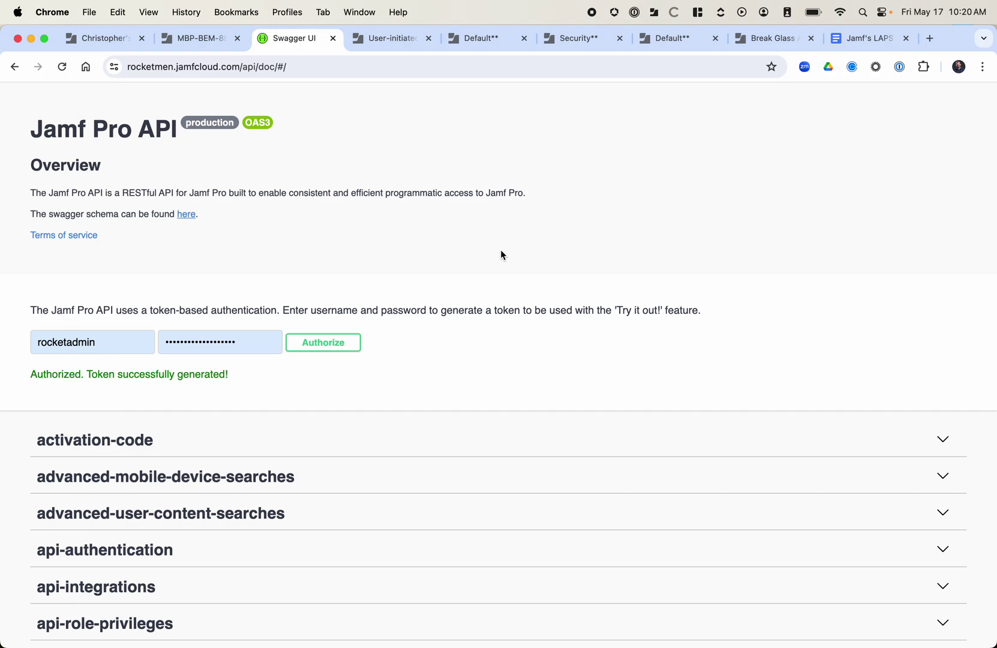
- Search the API reference for 'management' to locate the jamf-management-framework section
key(super+f)
text(management)
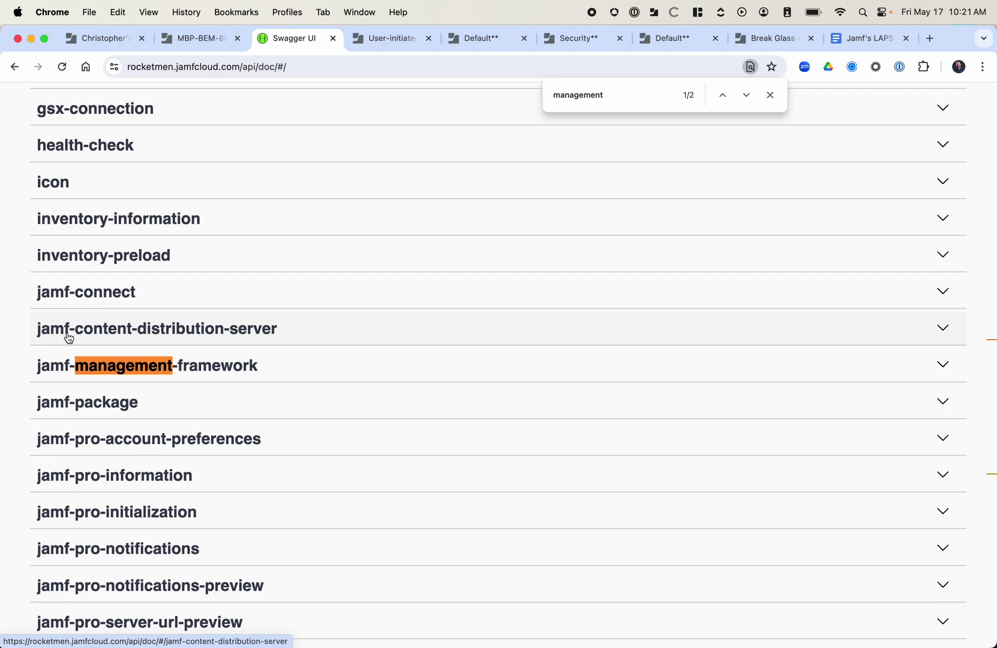
scroll(209, 341, up, 15)
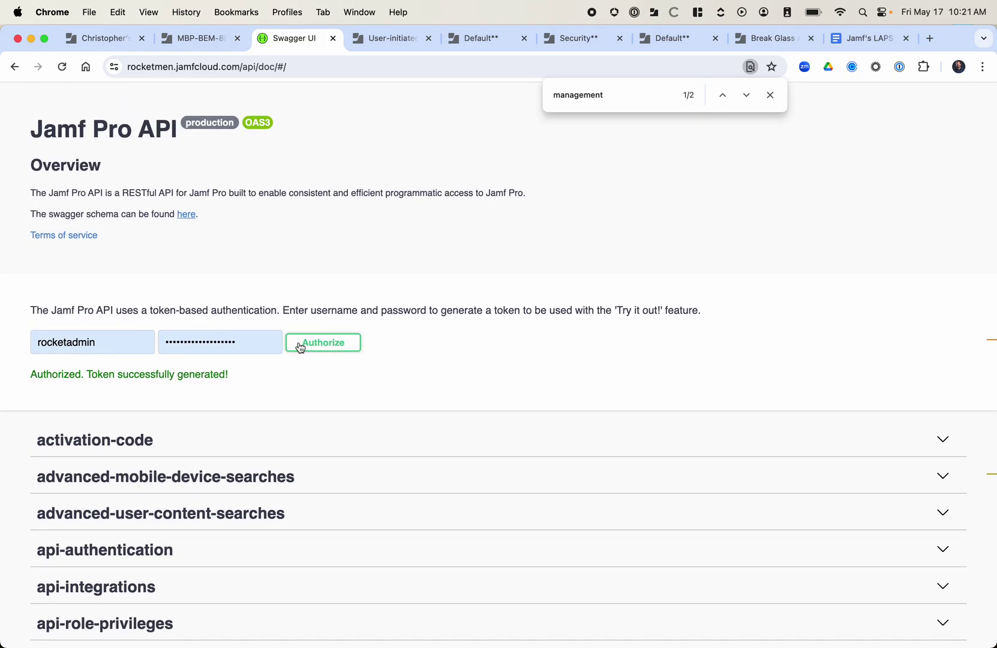
- Dismiss the find bar and scroll down the endpoint list to jamf-management-framework
click(769, 94)
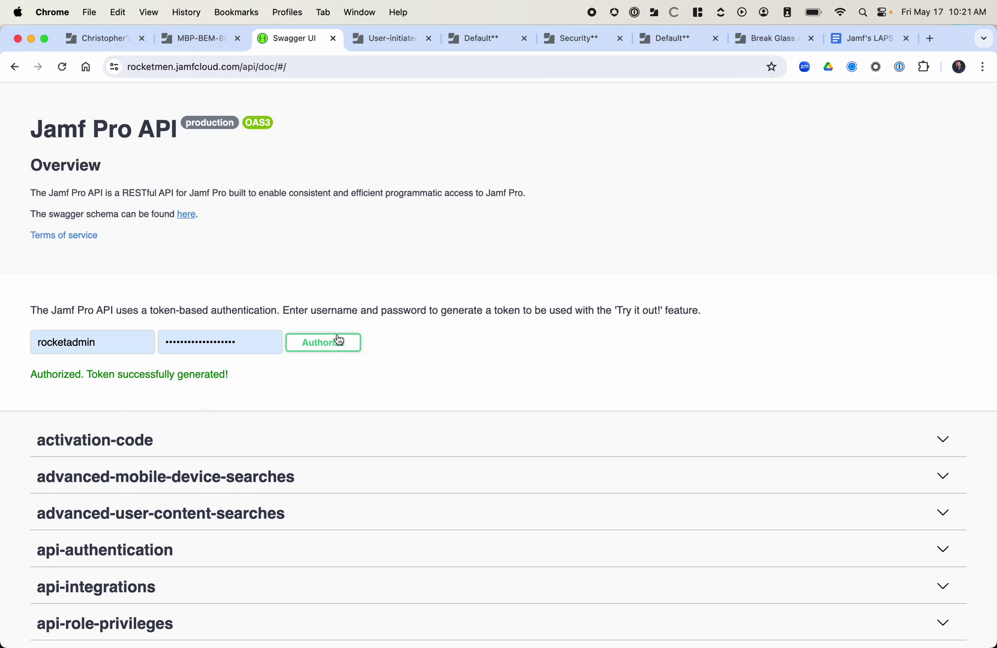
scroll(307, 435, down, 20)
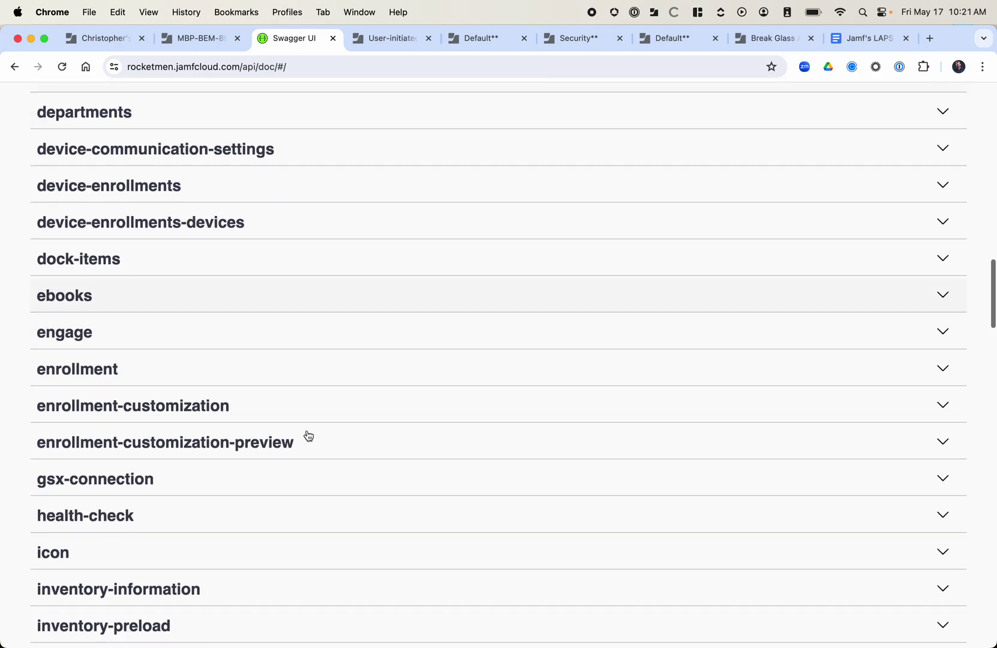
scroll(307, 435, down, 7)
- Expand POST /v1/jamf-management-framework/redeploy/{id} to view its required id parameter and 202 response
click(225, 312)
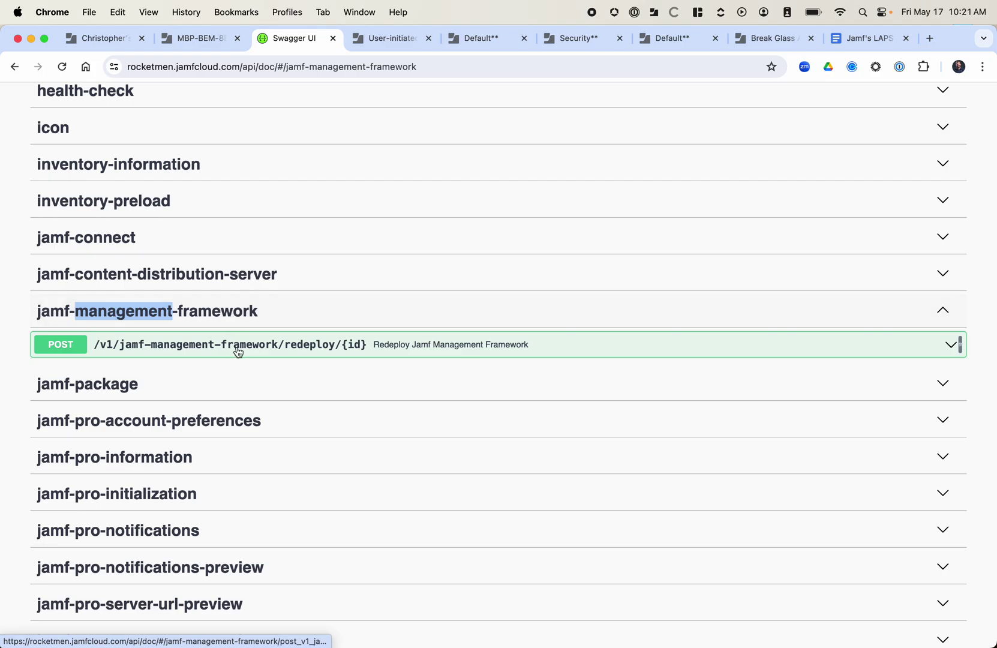
click(197, 346)
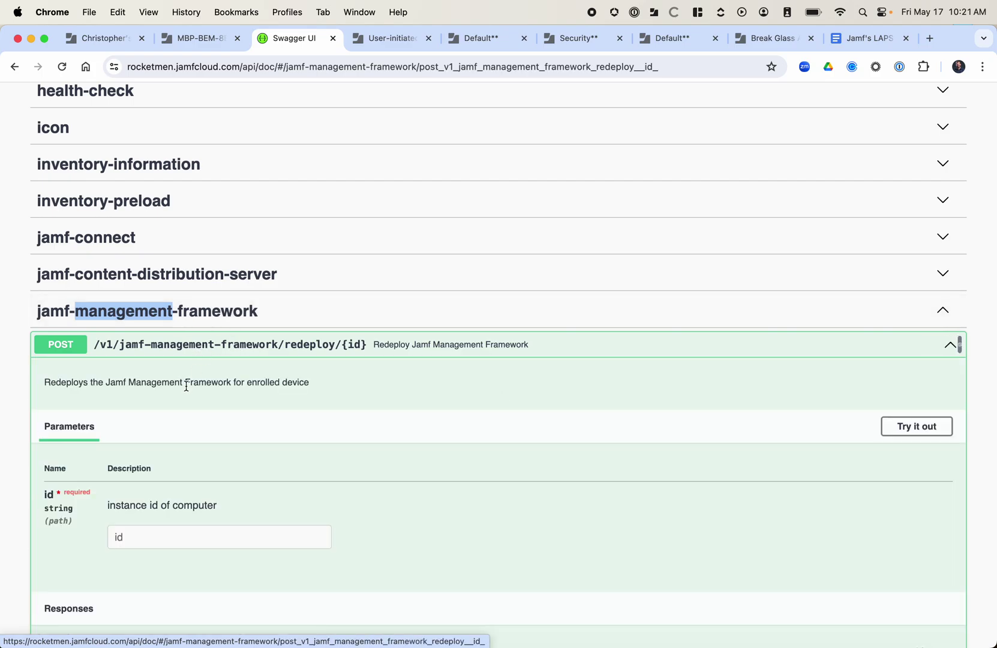
scroll(332, 472, down, 3)
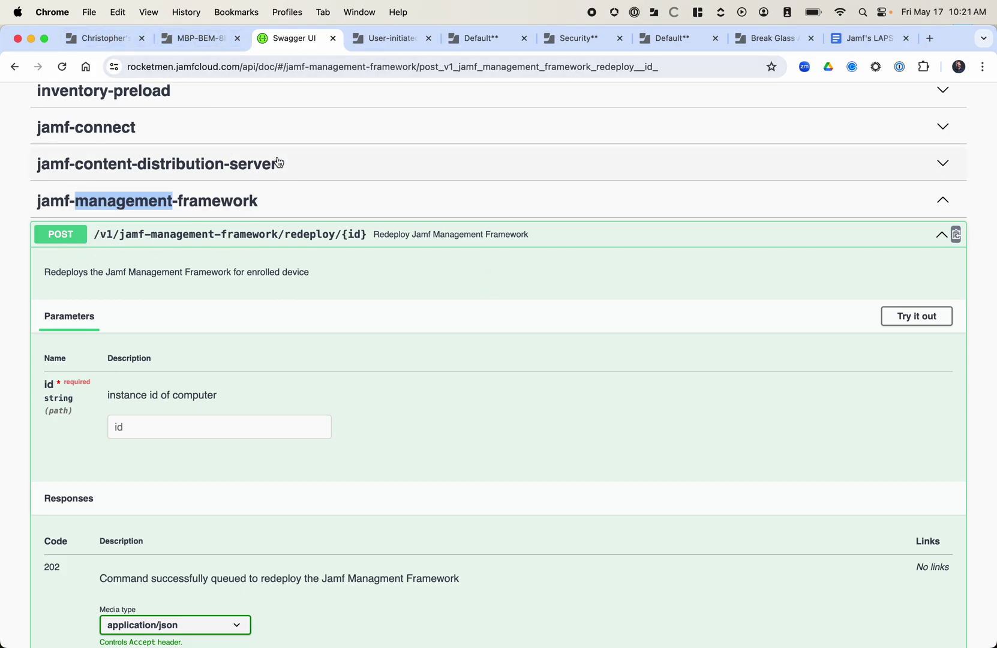
click(204, 40)
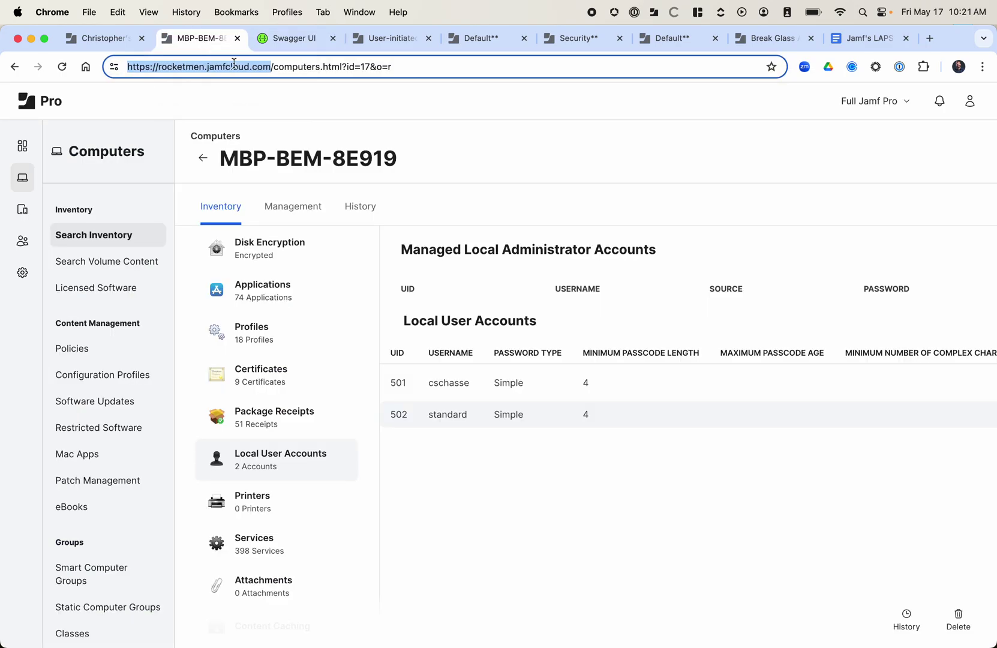
double_click(366, 66)
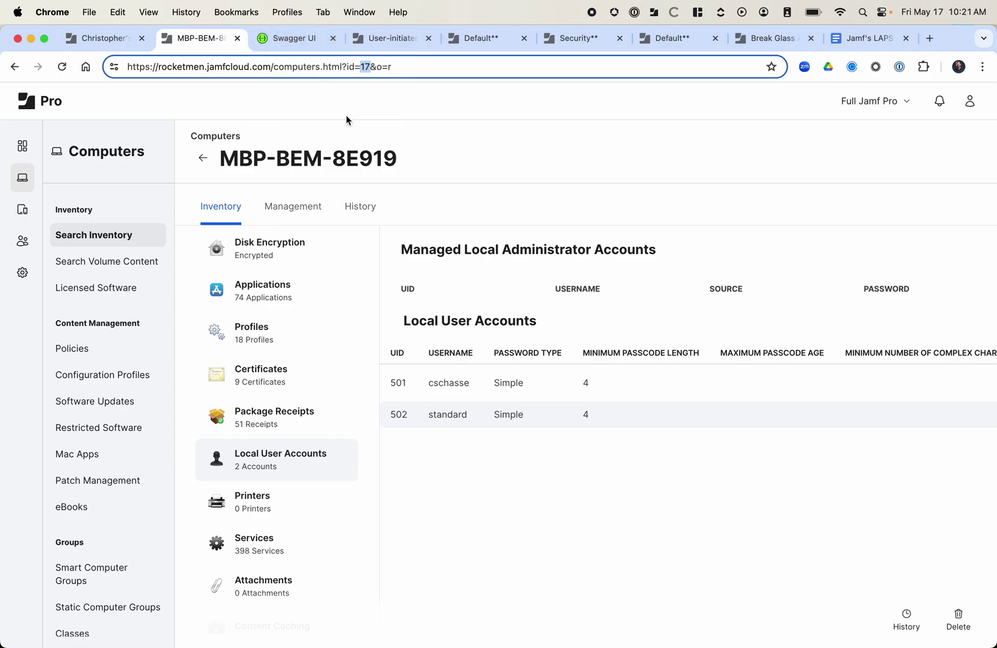
click(275, 35)
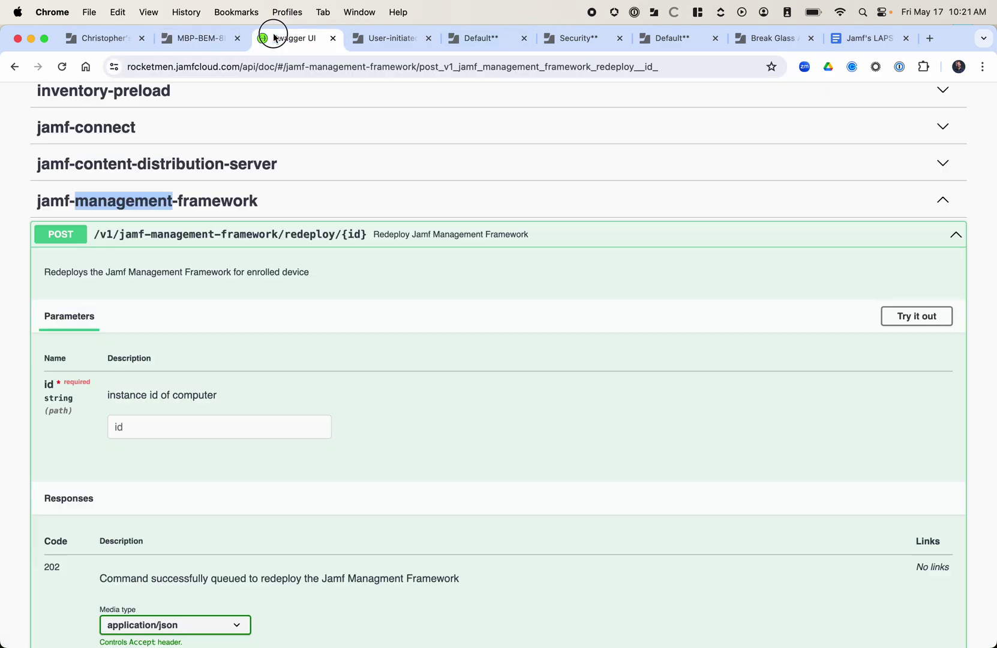
- Execute the framework redeploy for computer id 17, get a 202, then open User-initiated enrollment settings
click(273, 422)
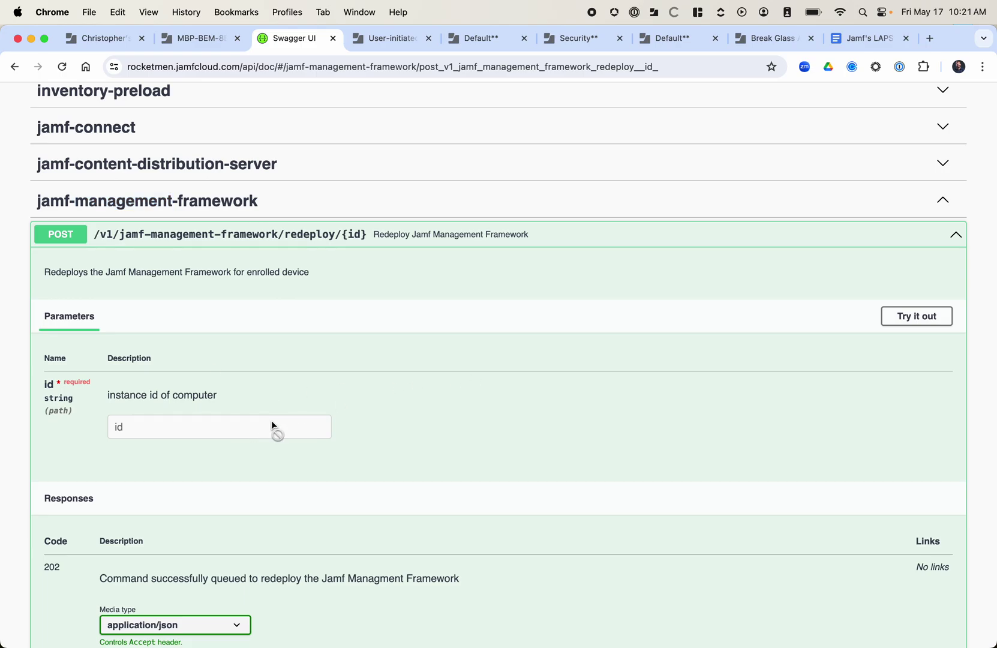
click(885, 318)
click(245, 431)
text(17)
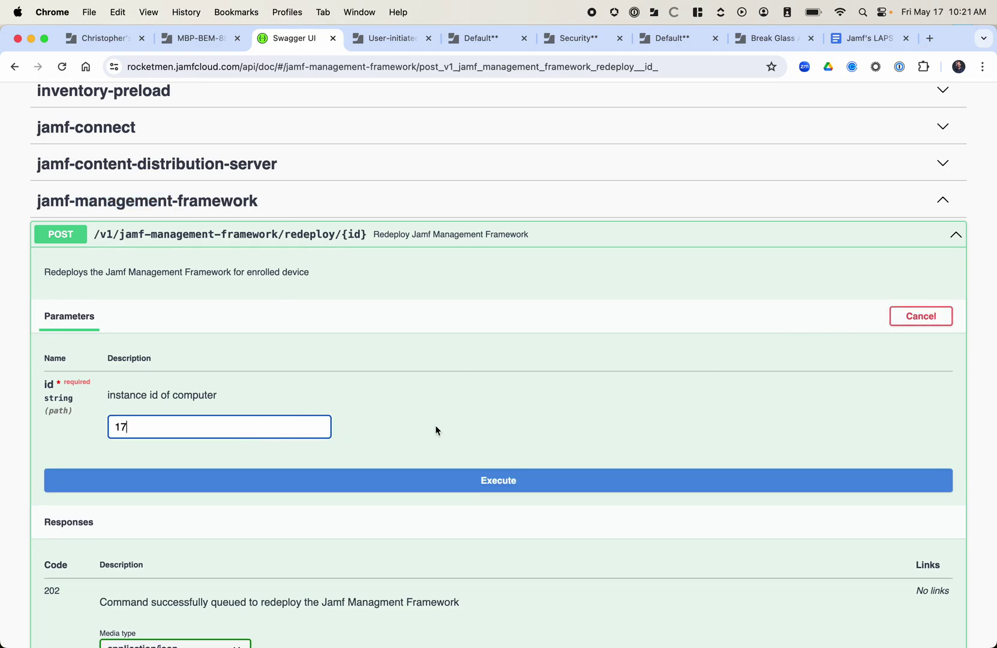
scroll(464, 421, down, 3)
click(487, 392)
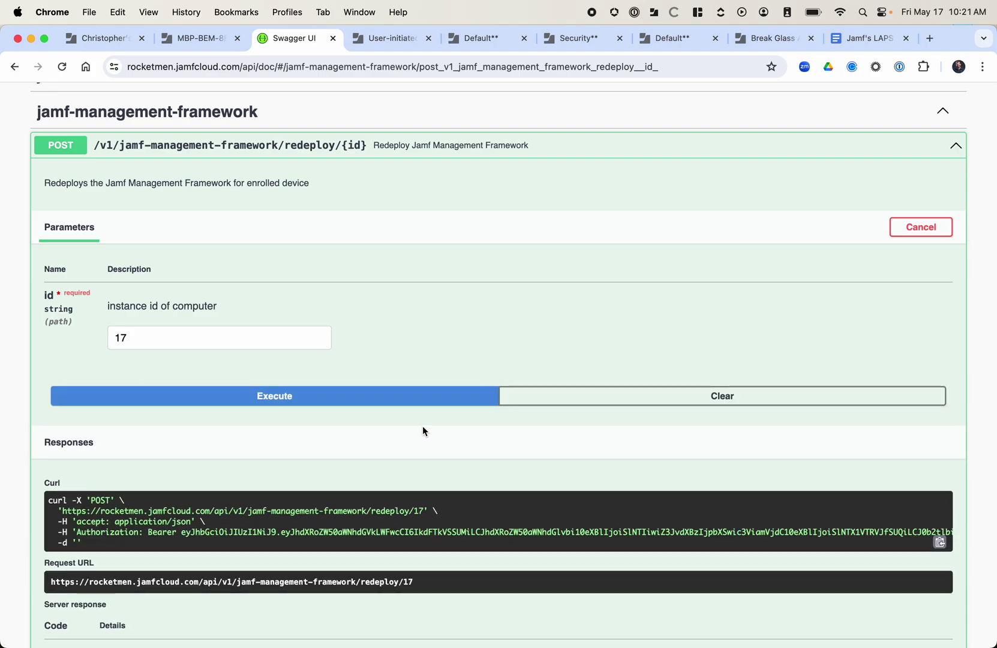
scroll(422, 425, down, 3)
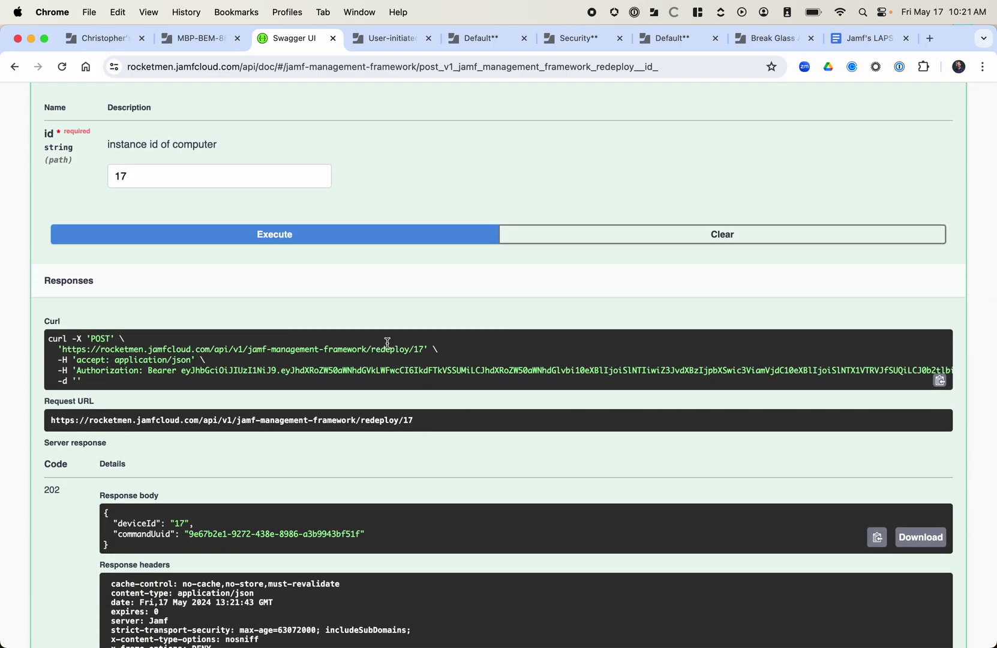
click(379, 39)
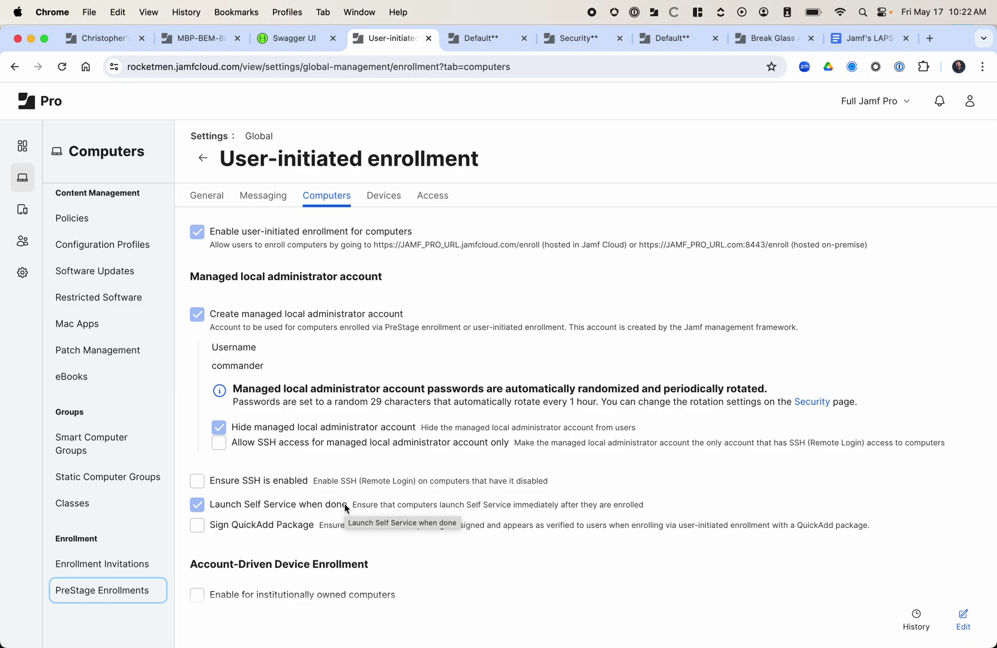
- Go back to the redeploy call's 202 response for device 17 in the Swagger UI
click(302, 40)
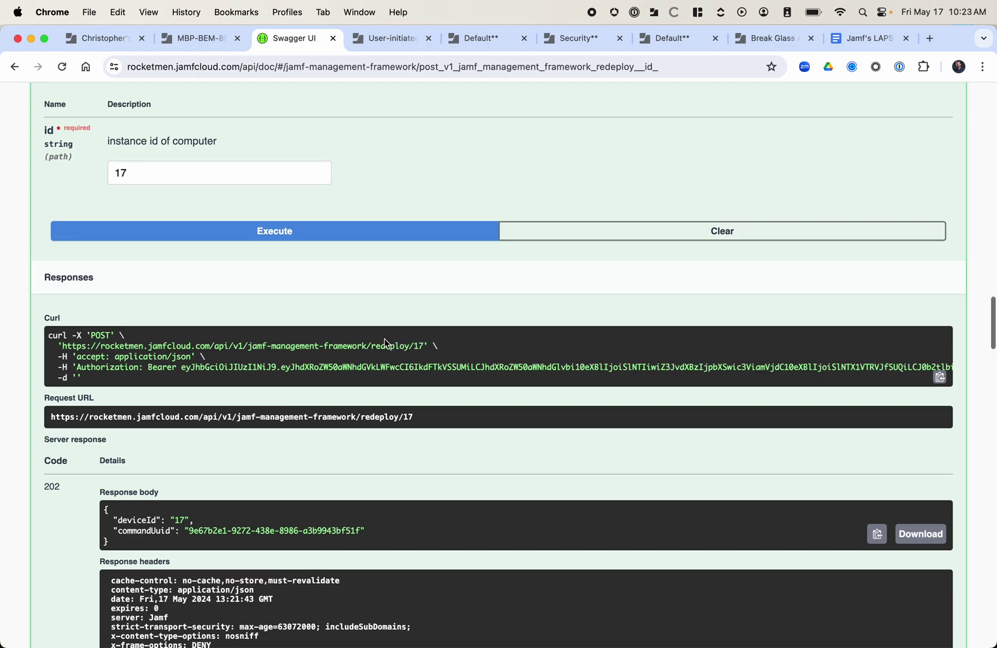
scroll(344, 204, down, 4)
scroll(345, 210, up, 5)
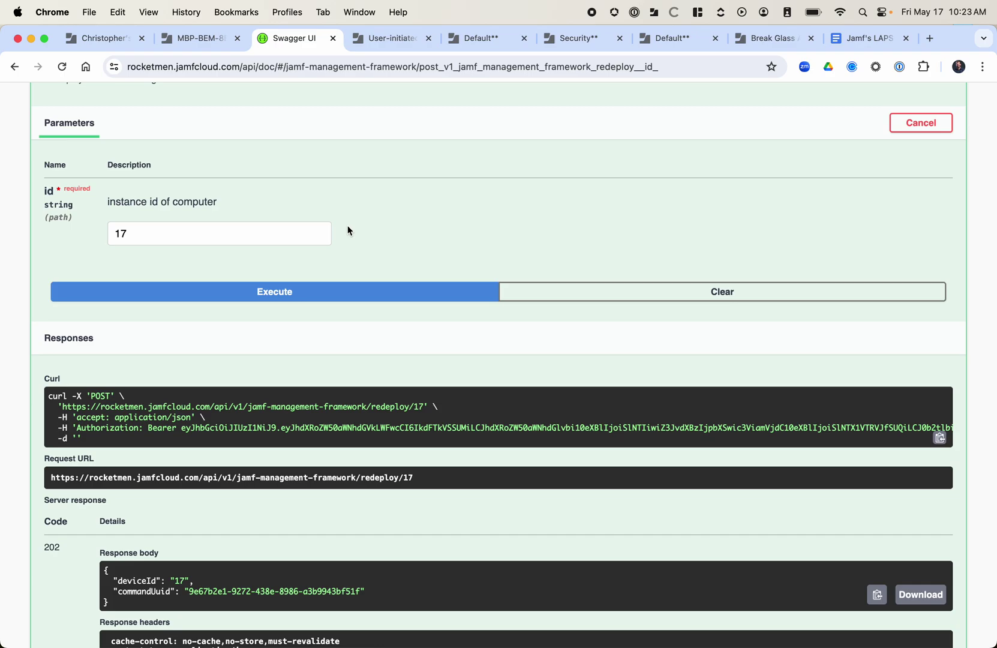
- Reload MBP-BEM-8E919's record and show its local user accounts, now listing commander
click(217, 40)
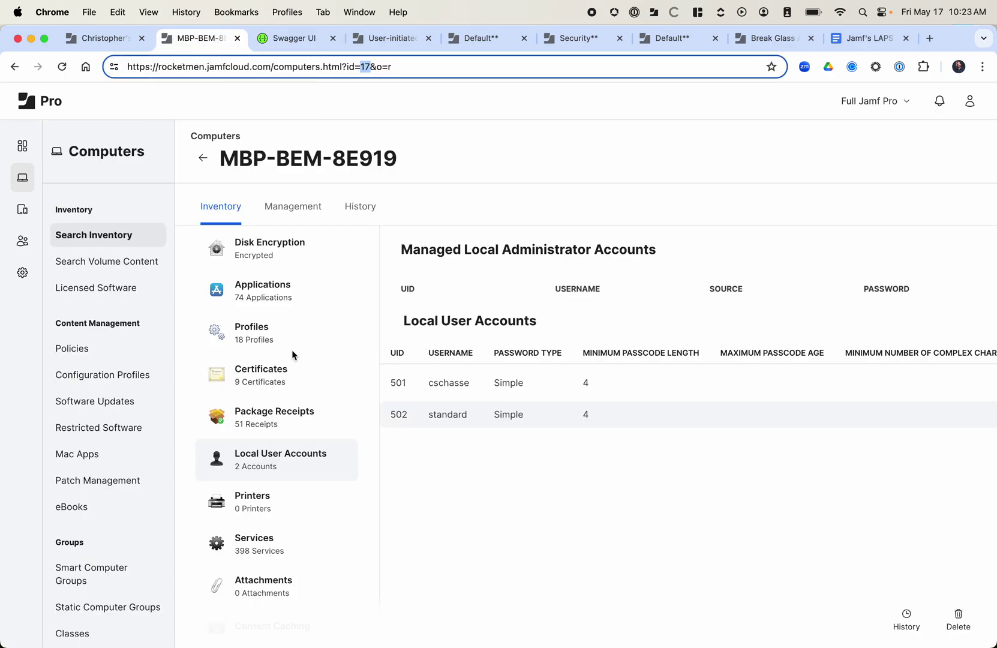
scroll(293, 357, up, 5)
key(Return)
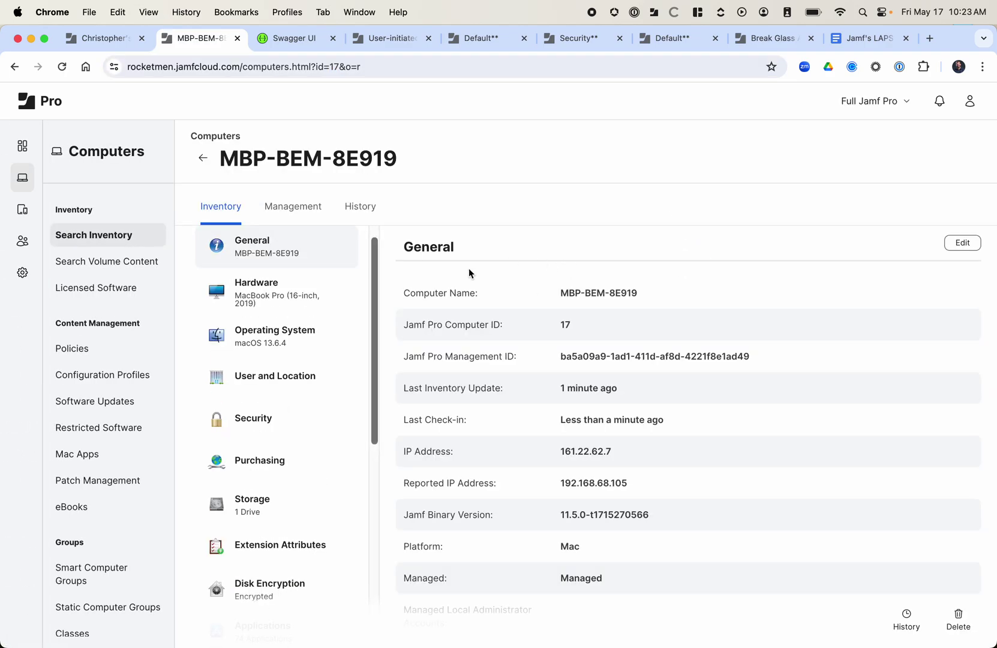
scroll(335, 478, down, 5)
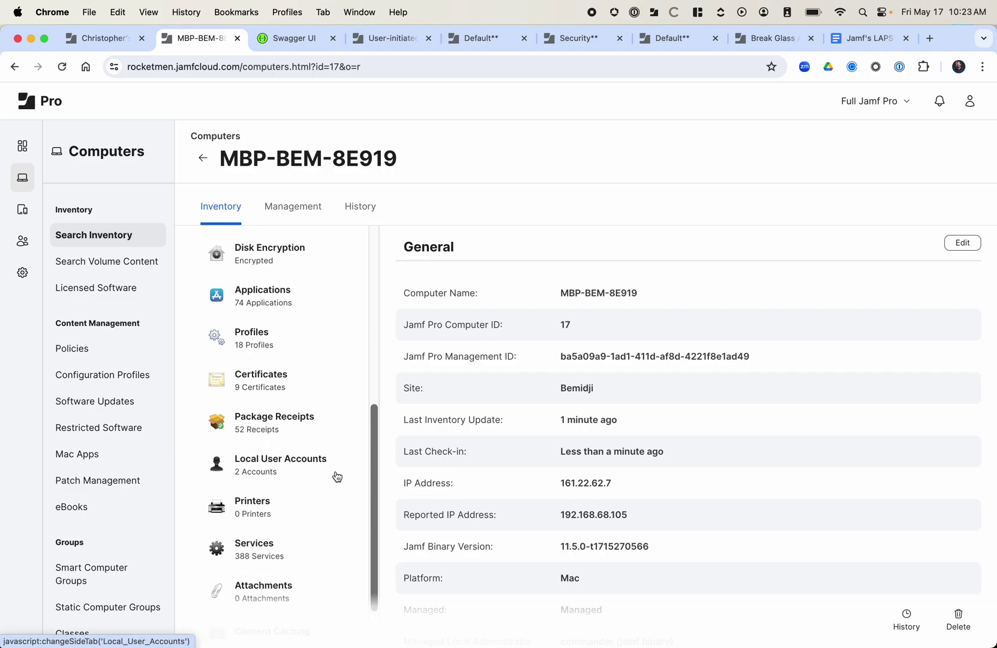
click(263, 471)
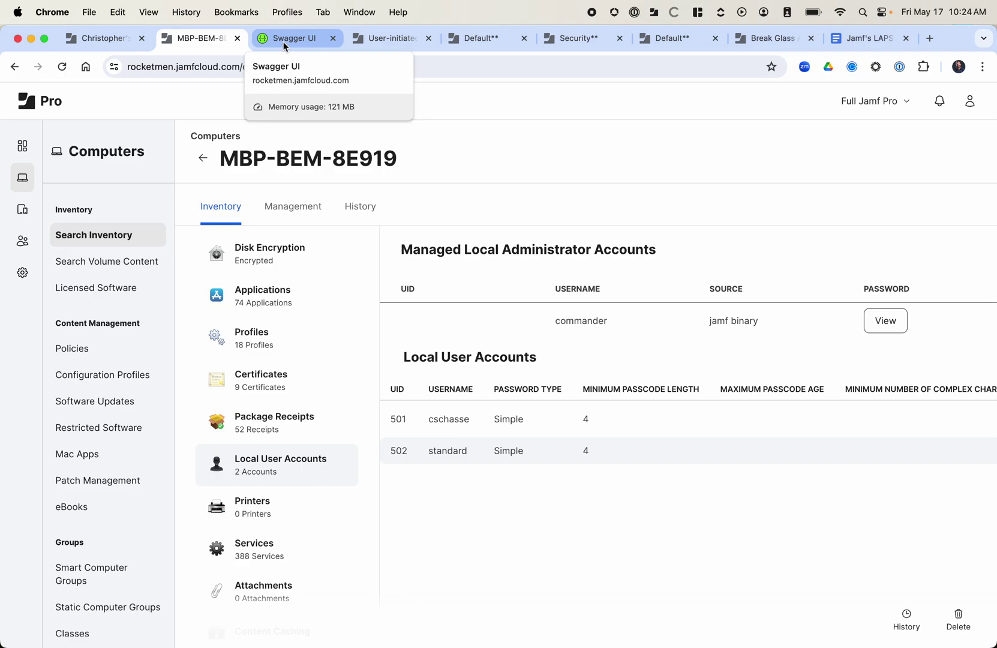
- Close the API docs and start editing the Default PreStage's account settings
click(285, 44)
key(super+w)
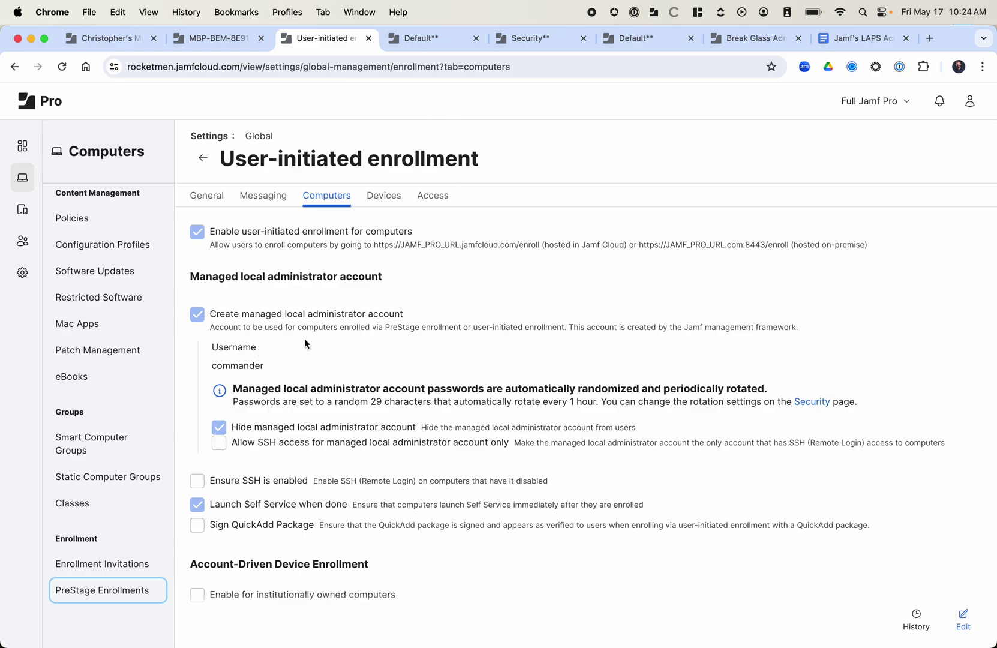
click(420, 38)
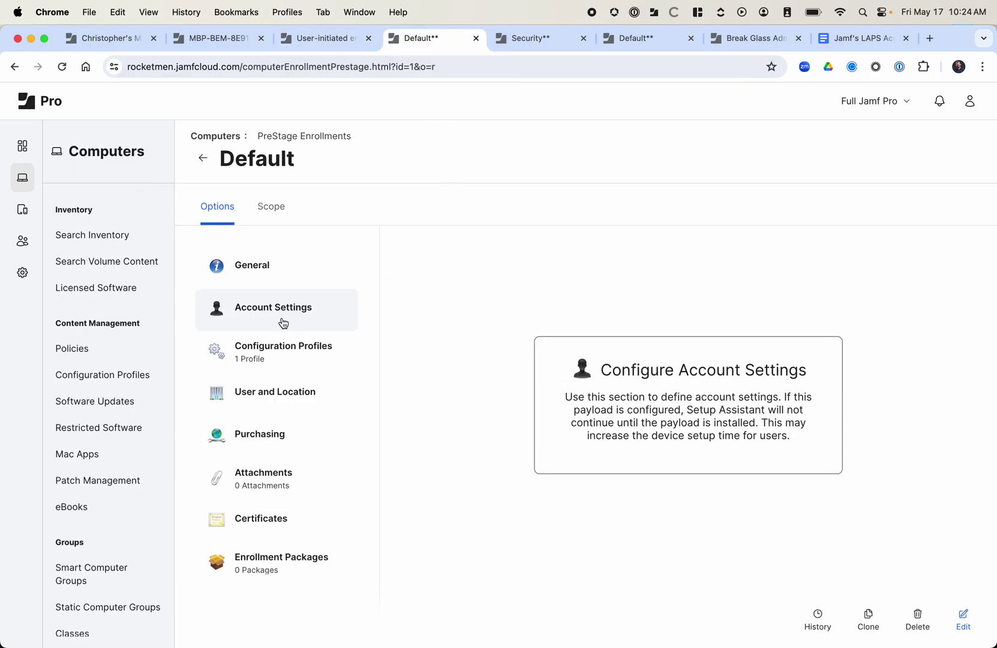
click(963, 616)
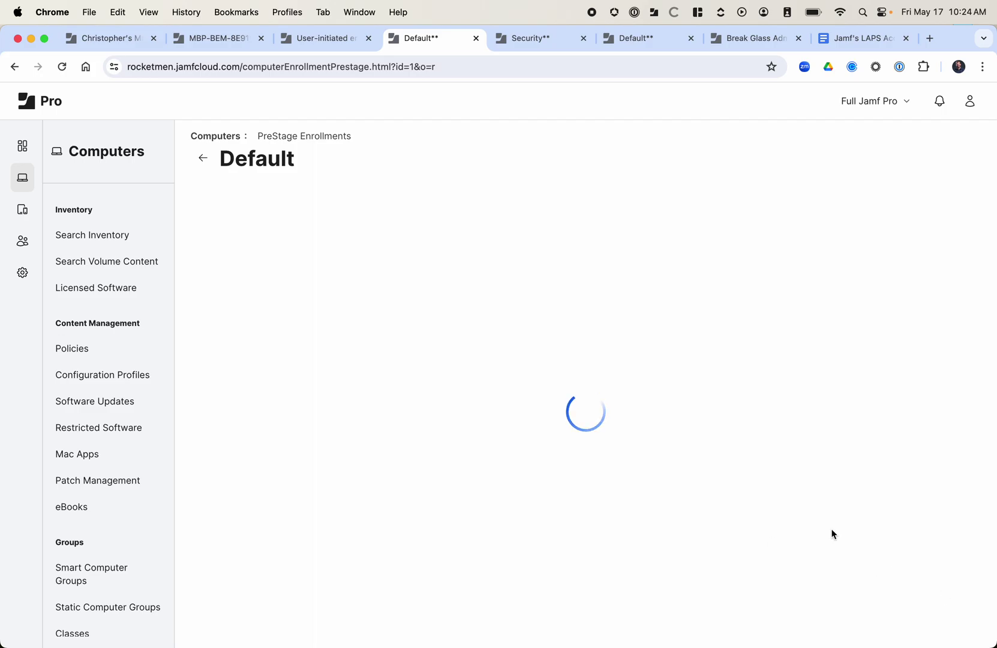
click(689, 453)
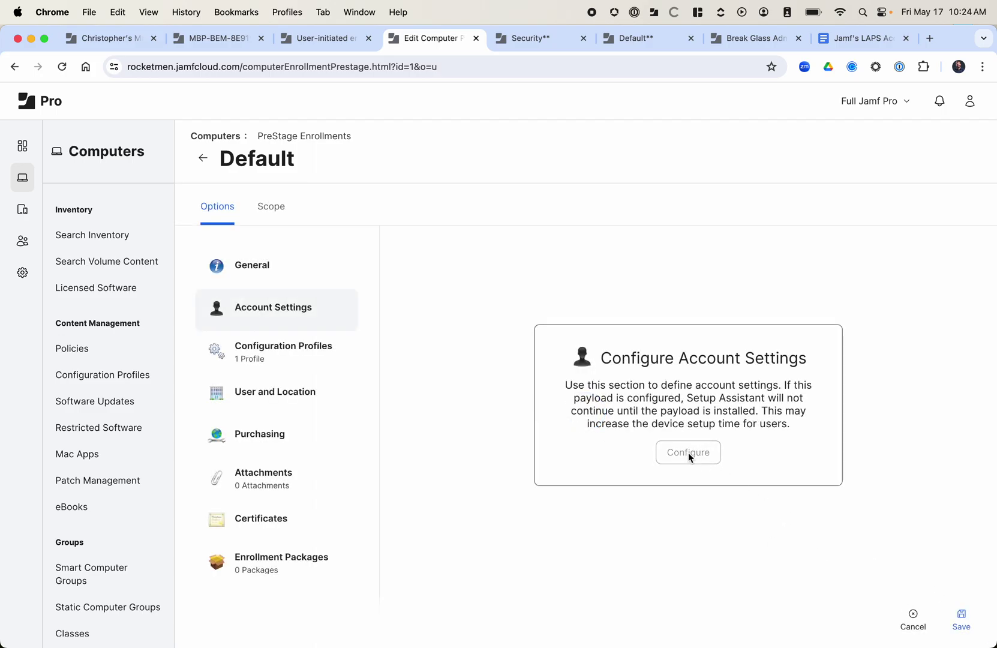
- Enable creating a managed local administrator account, checking it against the user-initiated enrollment settings
click(429, 290)
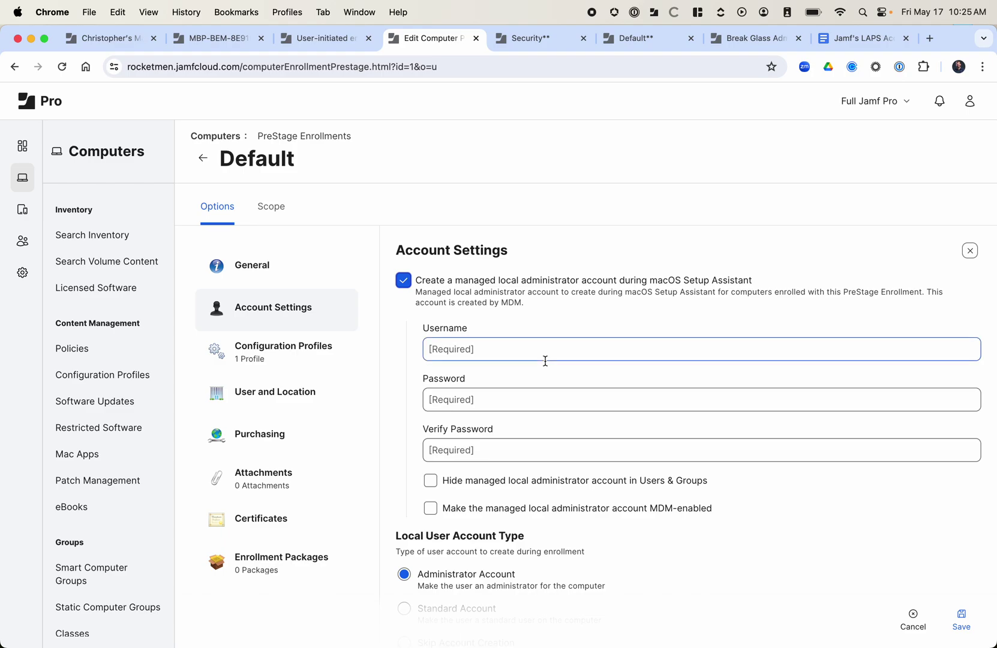
click(326, 36)
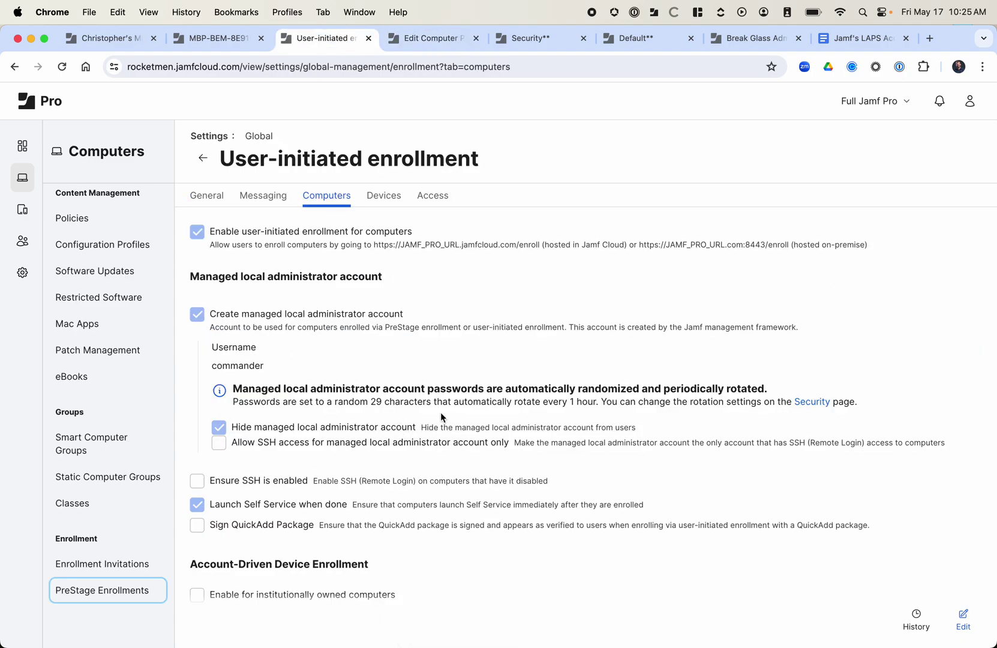
click(422, 42)
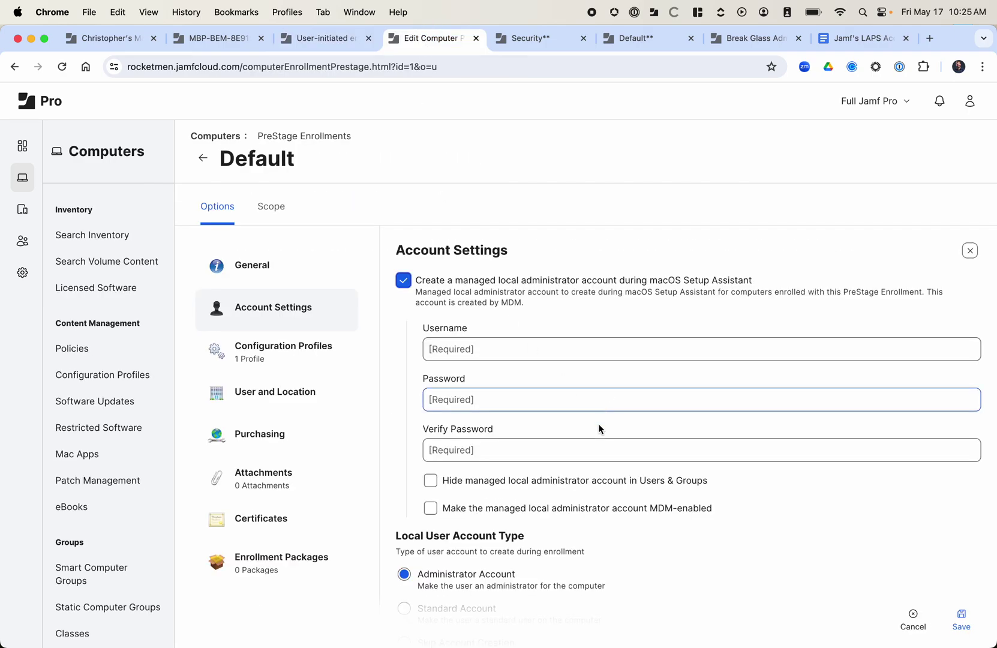
scroll(562, 508, down, 1)
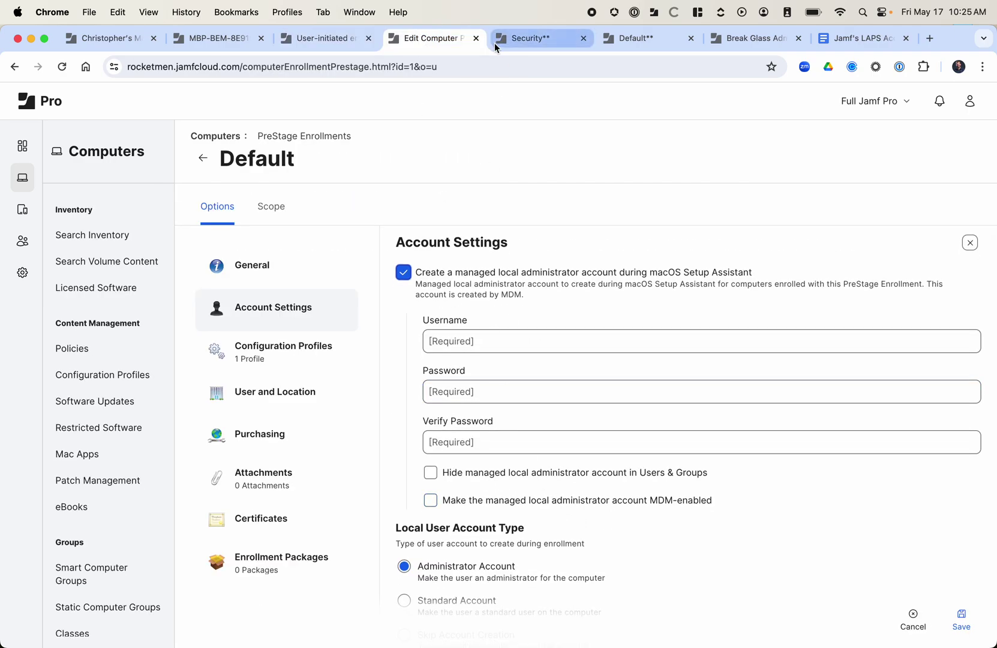
- Edit the Security settings, toggling LAPS for PreStage accounts off and back on
click(563, 31)
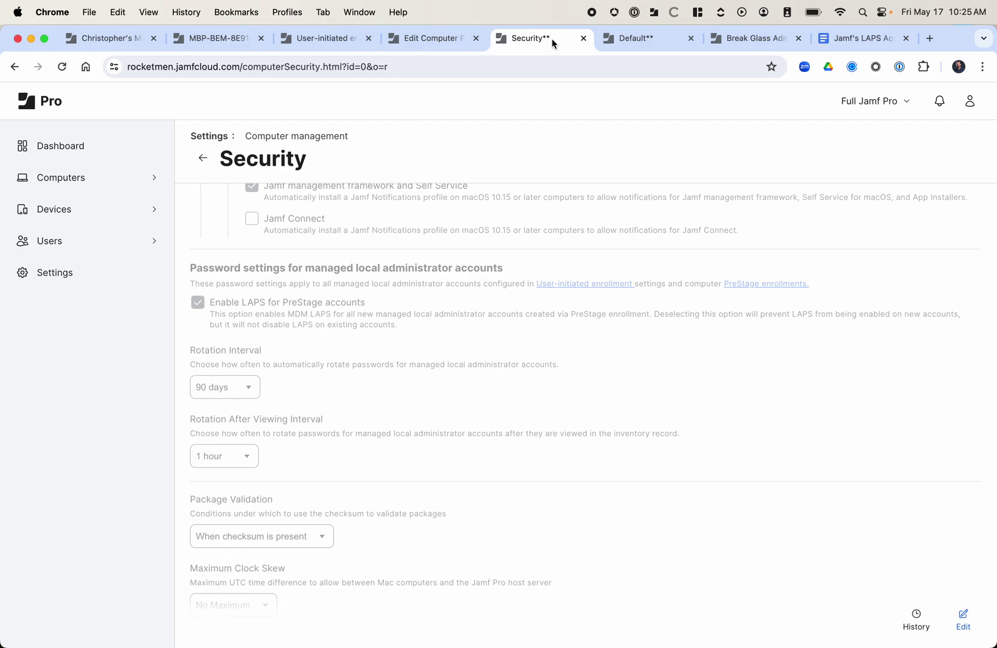
scroll(415, 408, down, 2)
scroll(415, 414, up, 4)
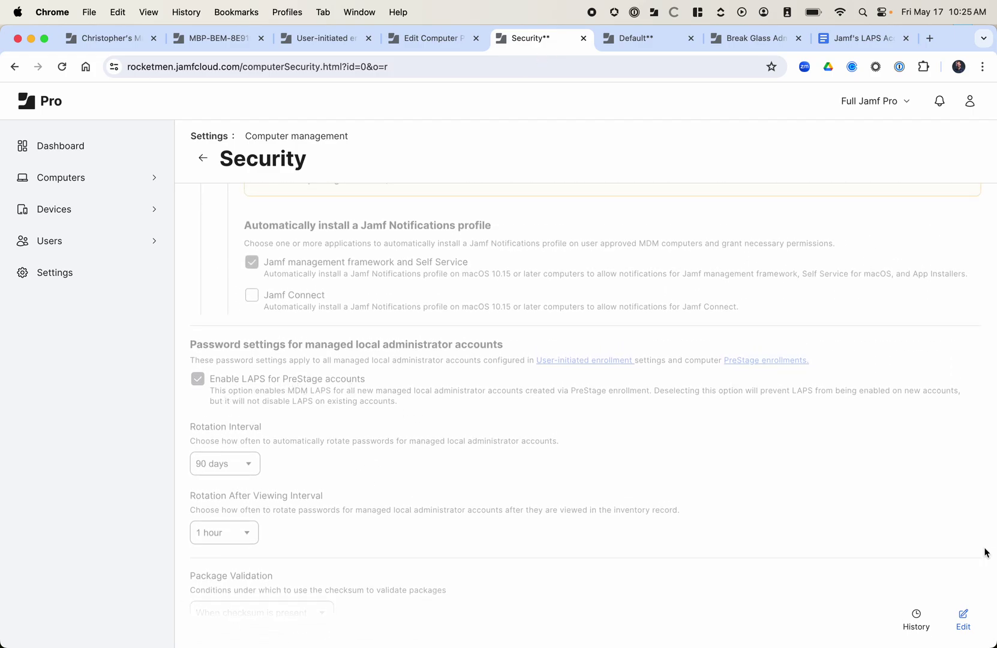
click(963, 618)
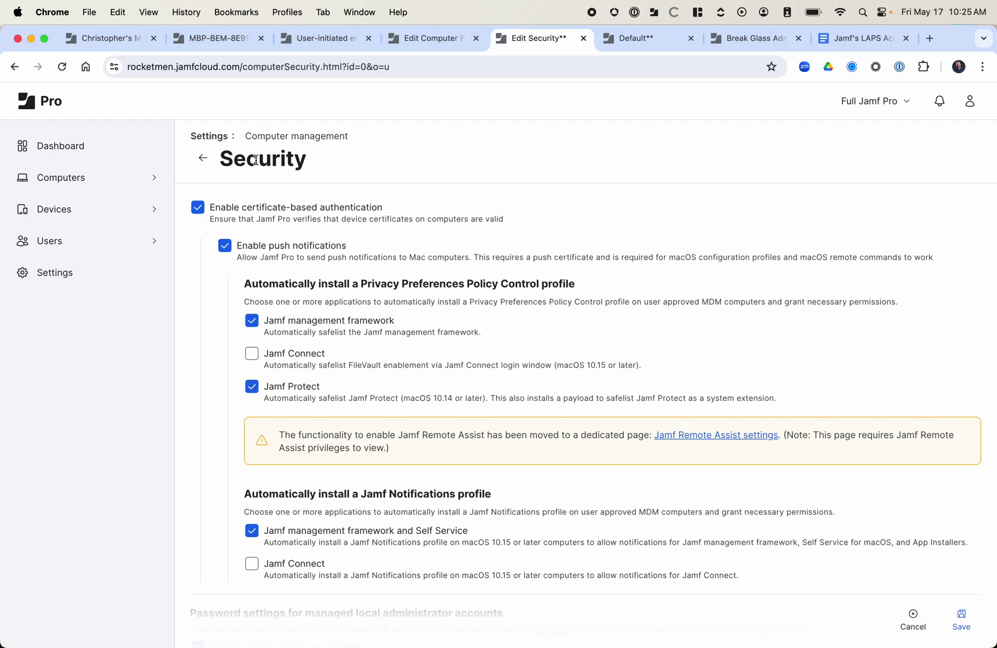
scroll(485, 409, down, 6)
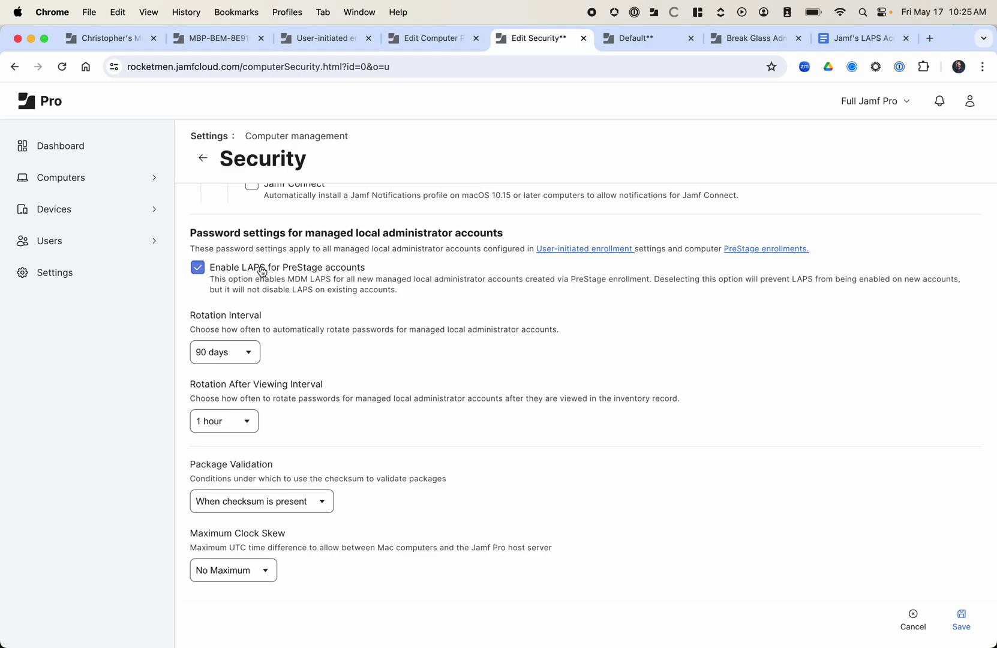
click(234, 272)
click(211, 278)
- Change the LAPS password rotation interval from 90 days to 7 days
click(240, 356)
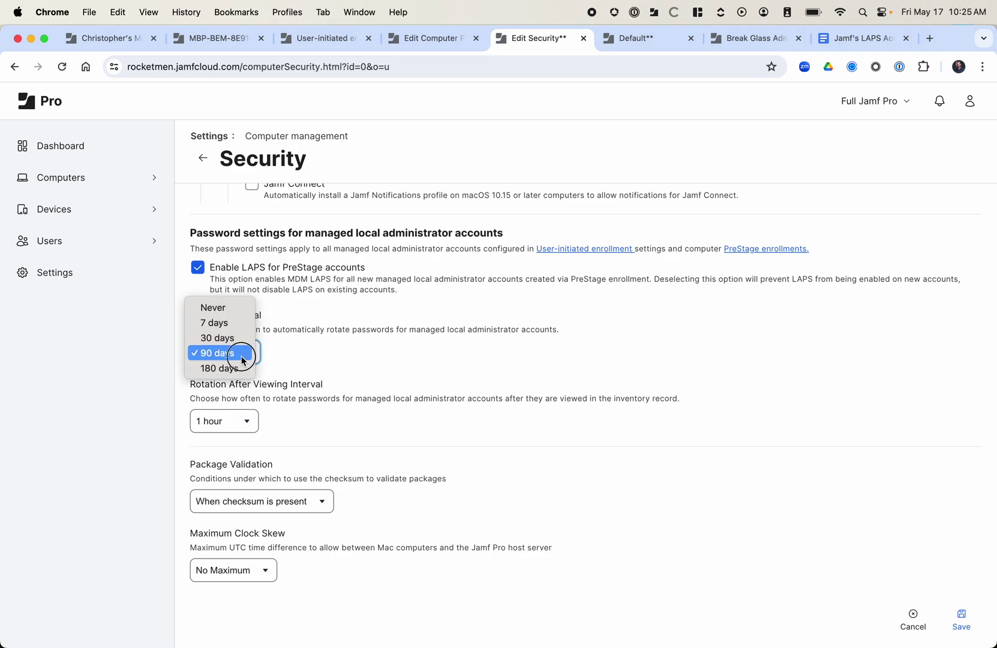
click(238, 353)
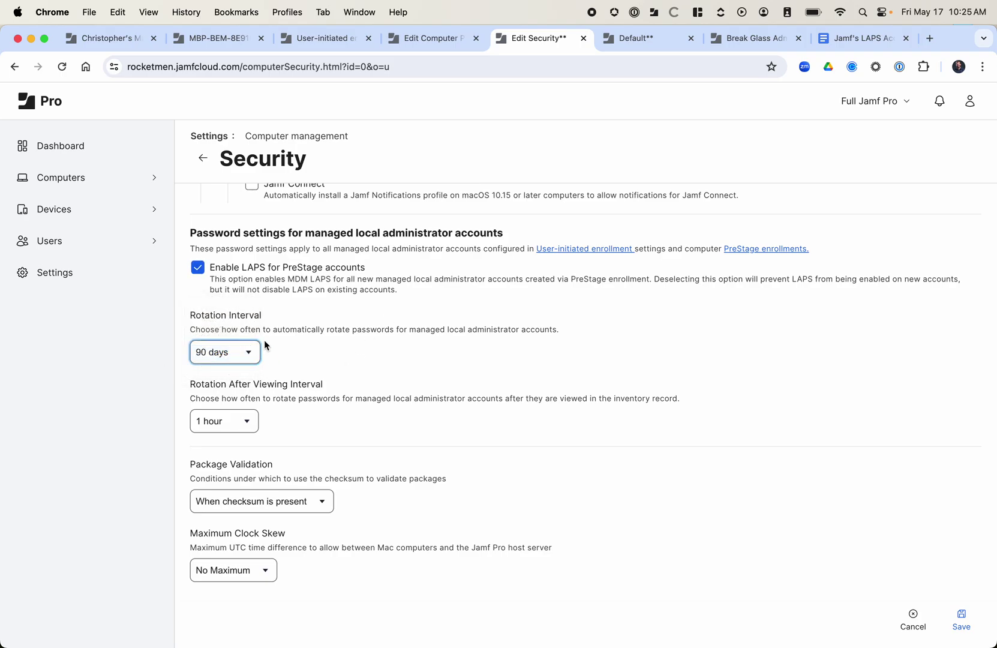
click(227, 352)
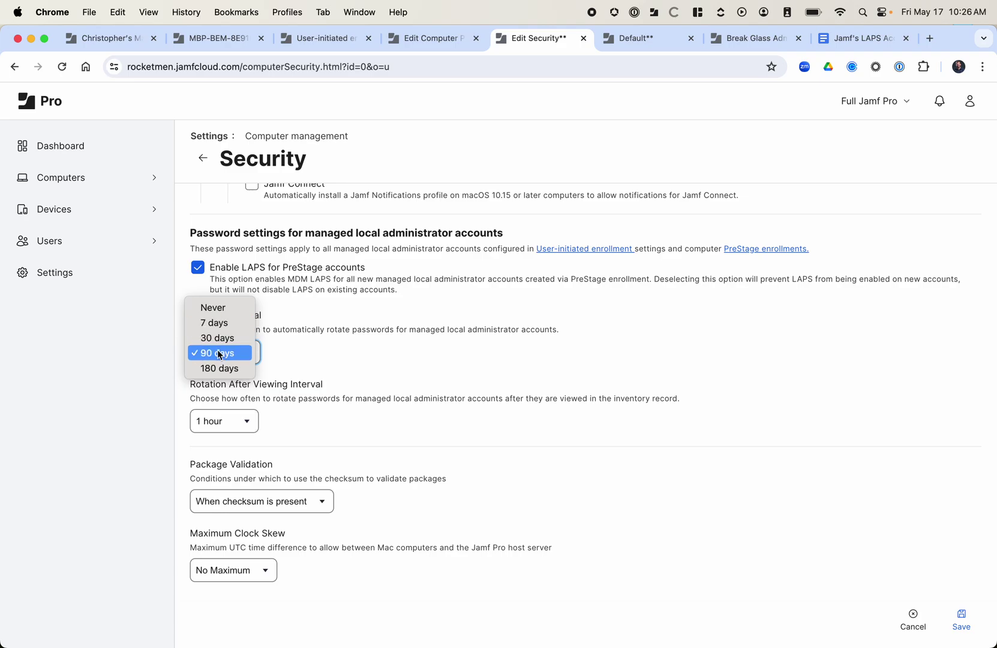
click(303, 369)
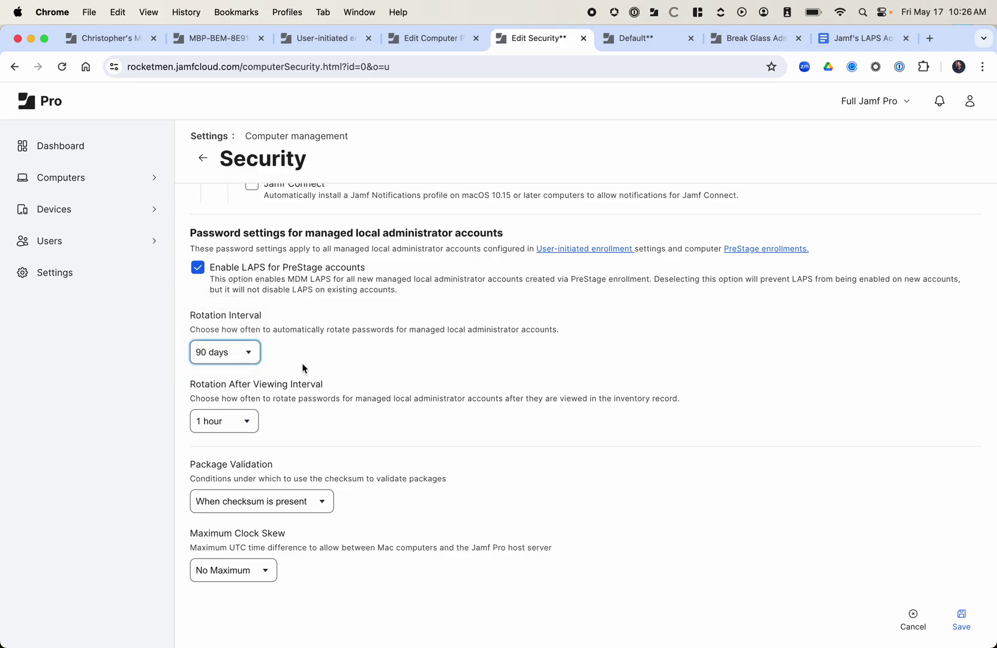
click(256, 355)
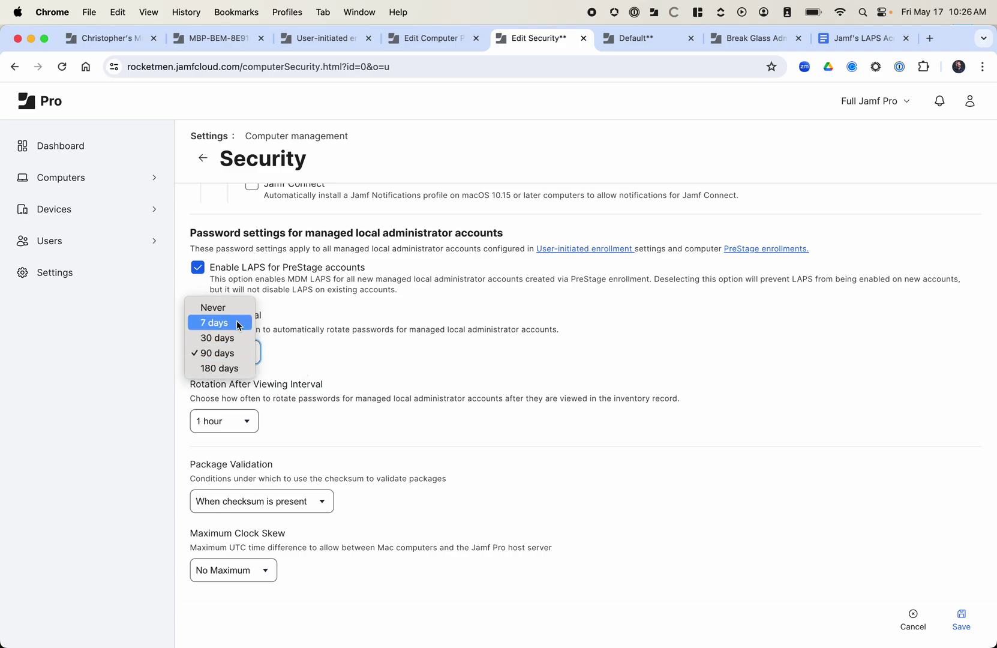
click(227, 328)
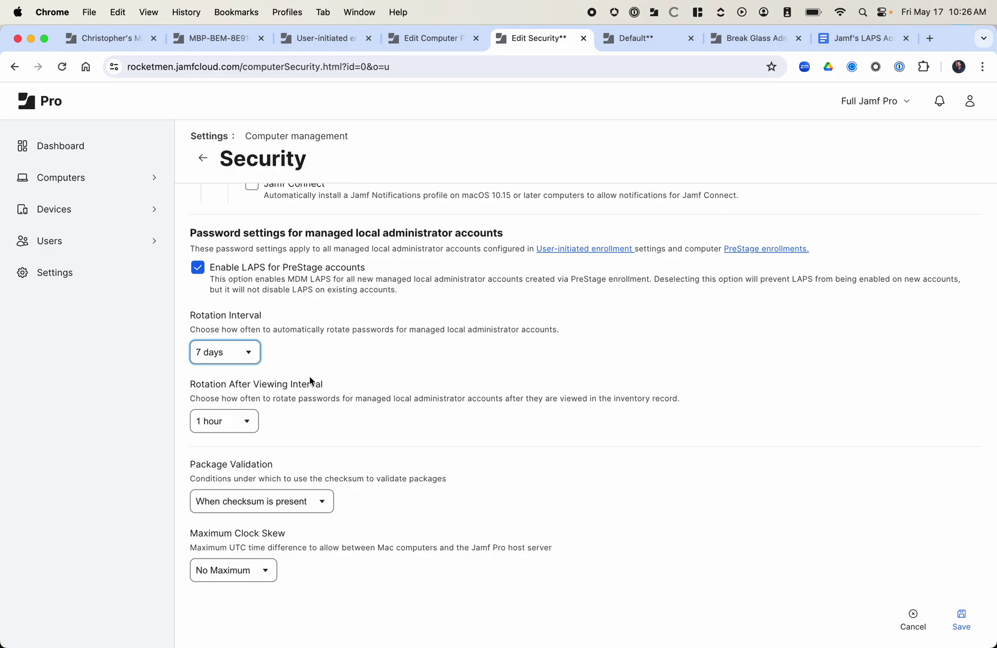
click(248, 421)
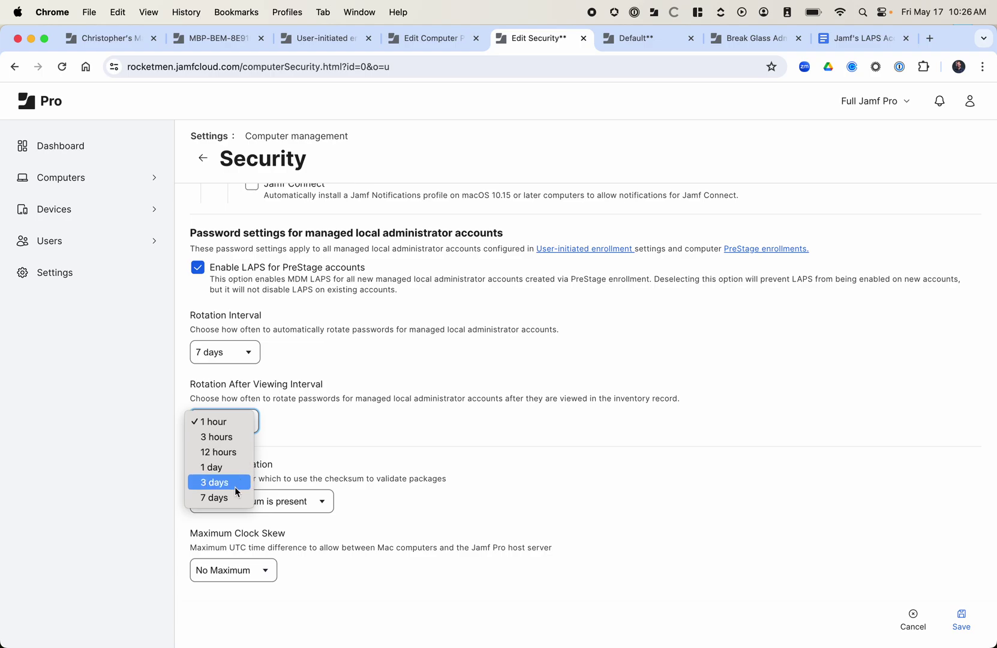
- Leave the after-viewing rotation at 1 hour and switch to the Default PreStage enrollment
click(310, 412)
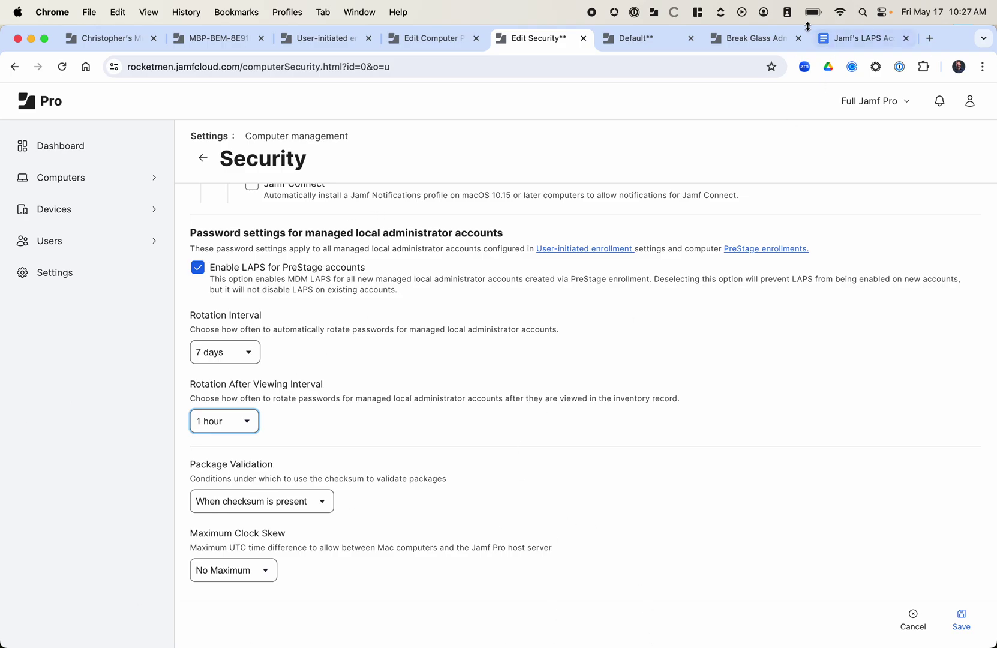
click(621, 41)
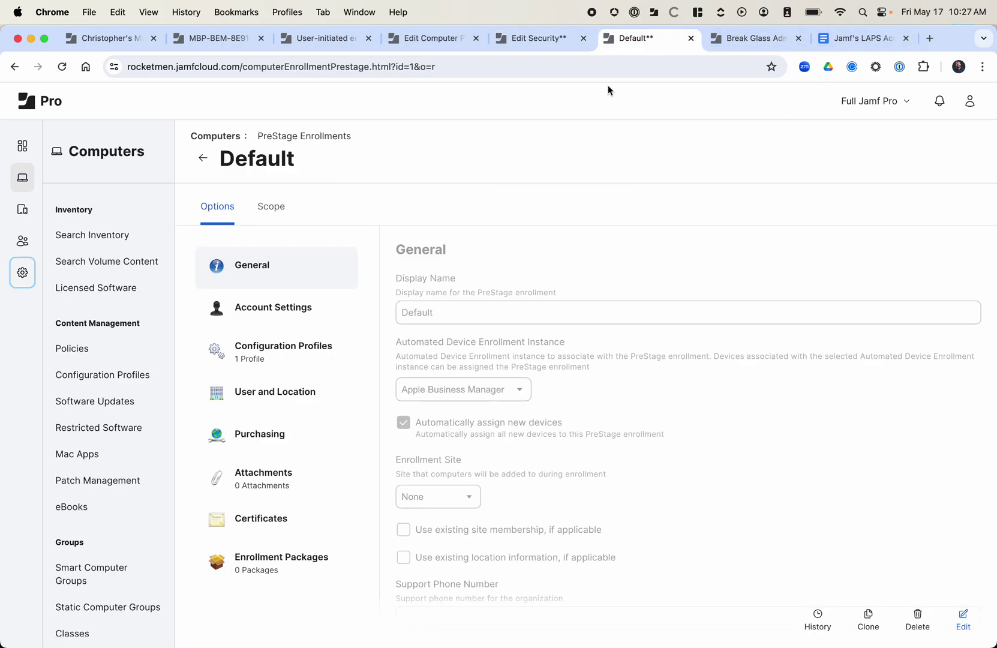
- Close the Default PreStage enrollment and put the Break Glass Admin policy into edit mode
click(690, 38)
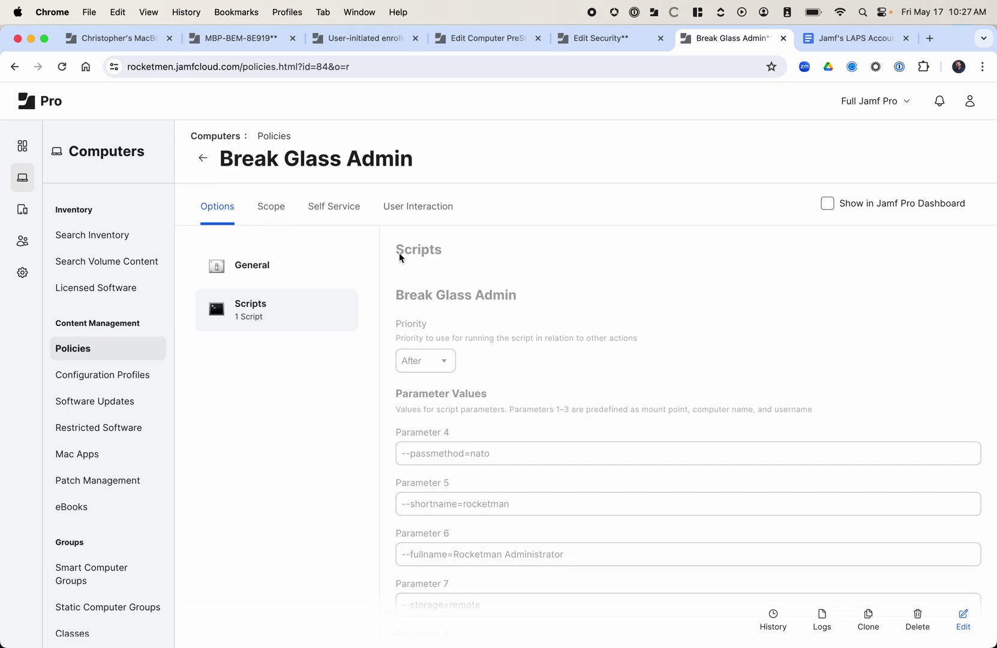
click(963, 620)
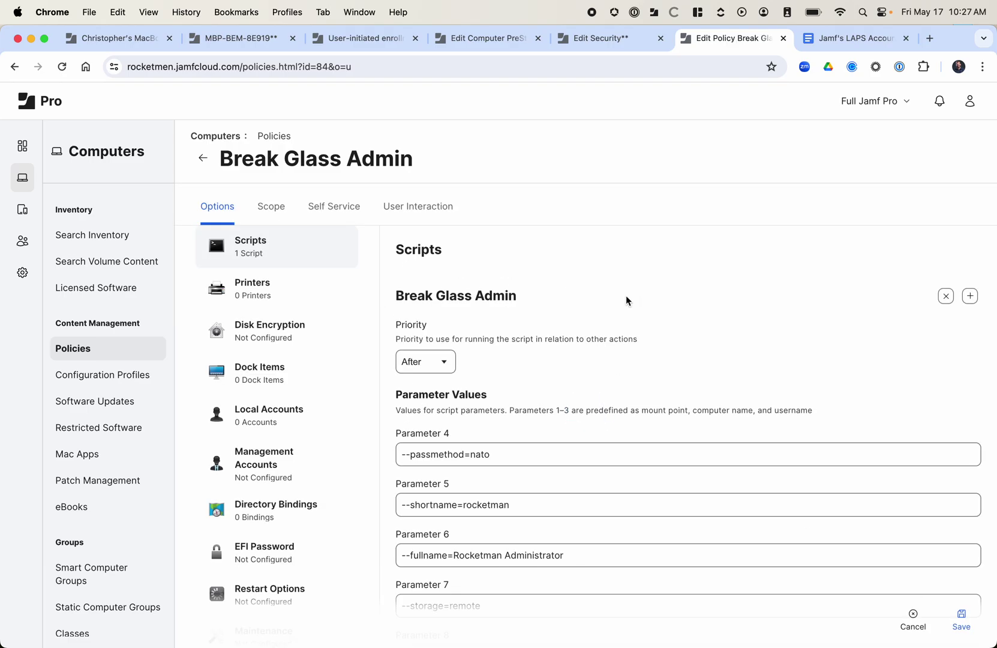
scroll(673, 451, down, 5)
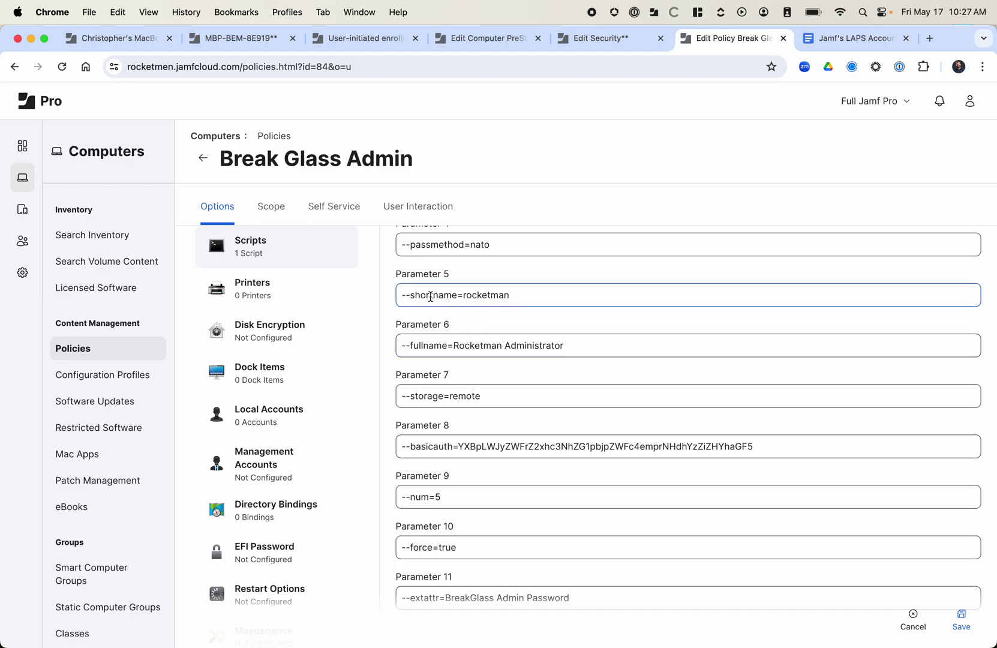
- Review the script parameters, including --passmethod=nato, --storage=remote, --num=5 and --force=true
double_click(470, 293)
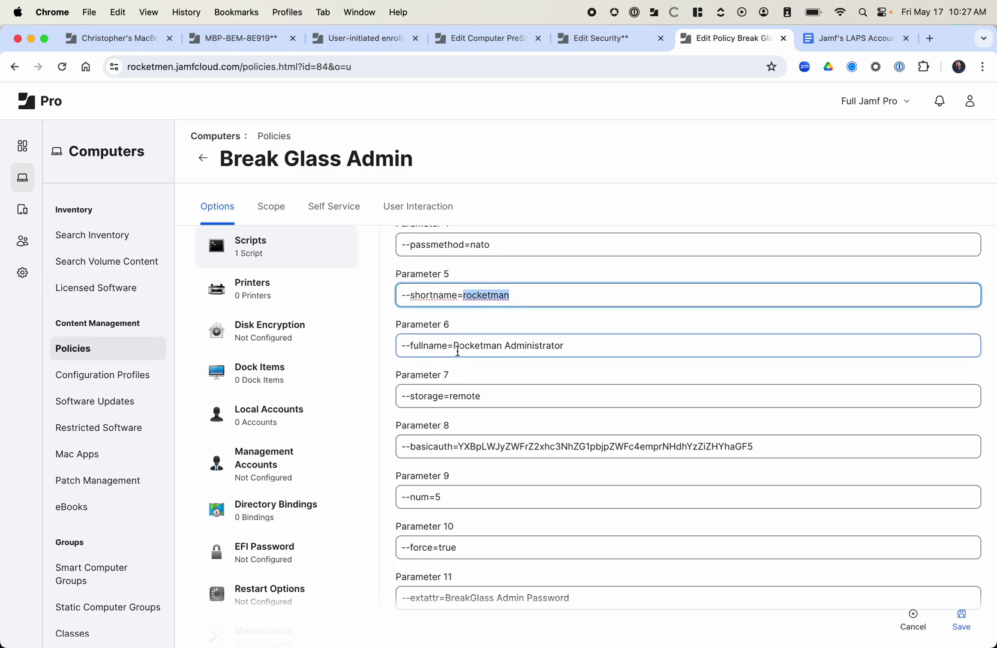
drag(455, 346, 580, 344)
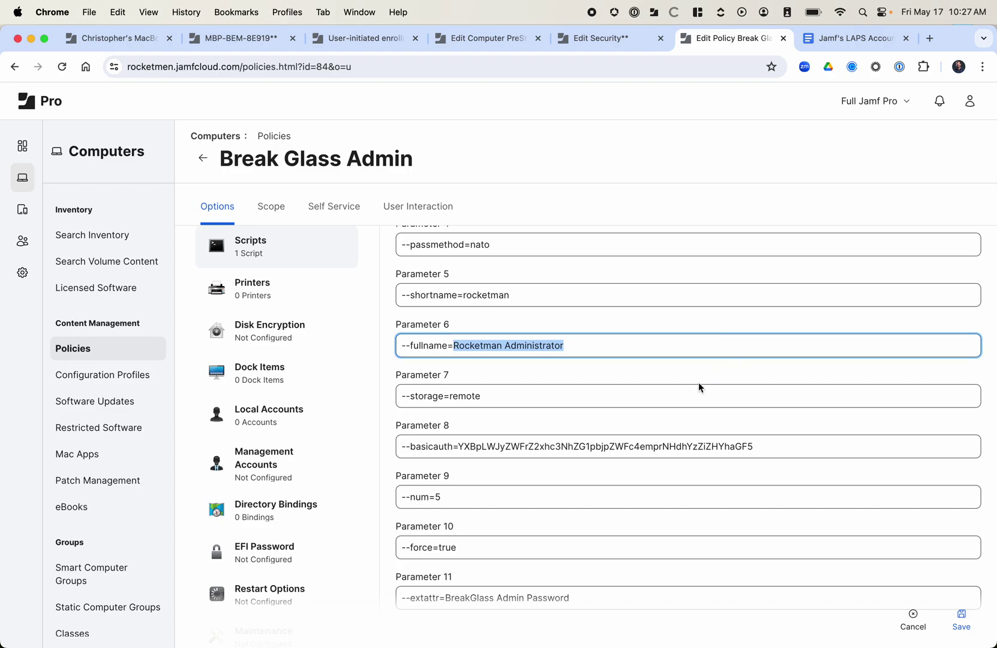
scroll(698, 384, down, 3)
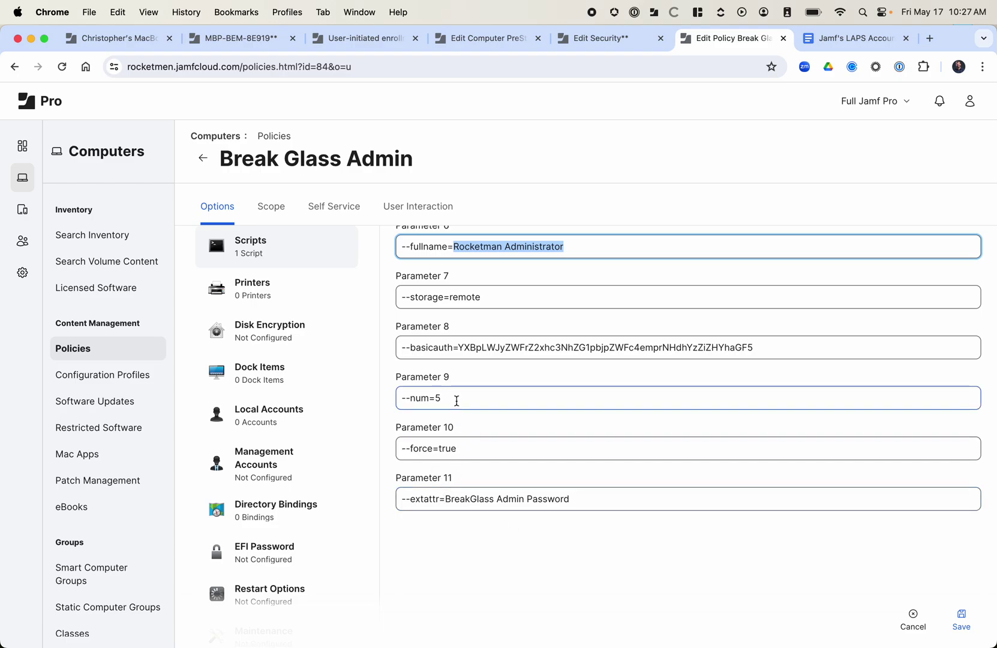
scroll(457, 400, up, 1)
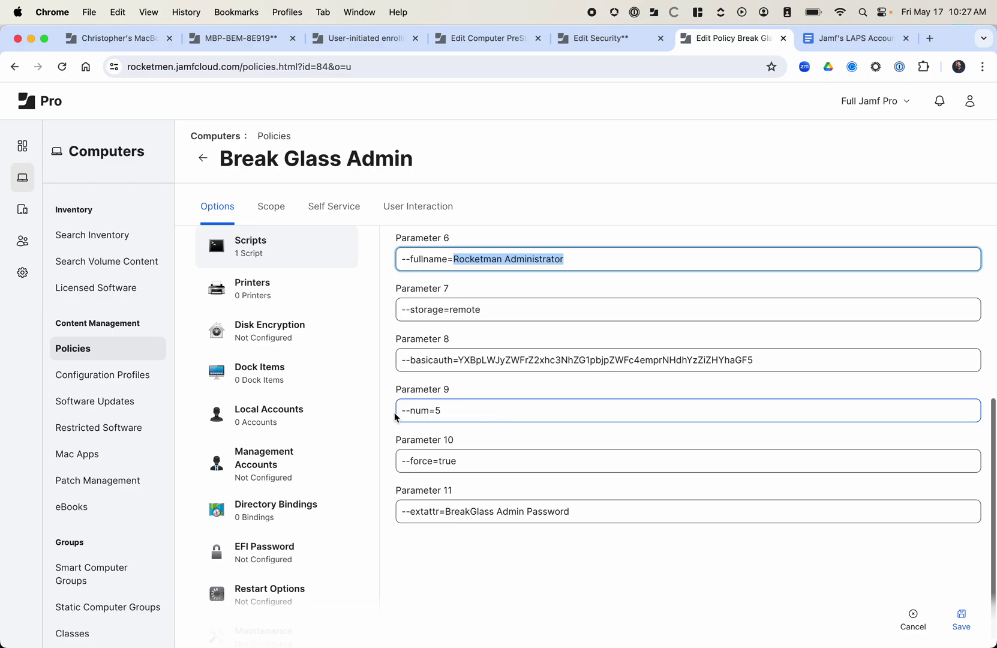
scroll(447, 411, up, 5)
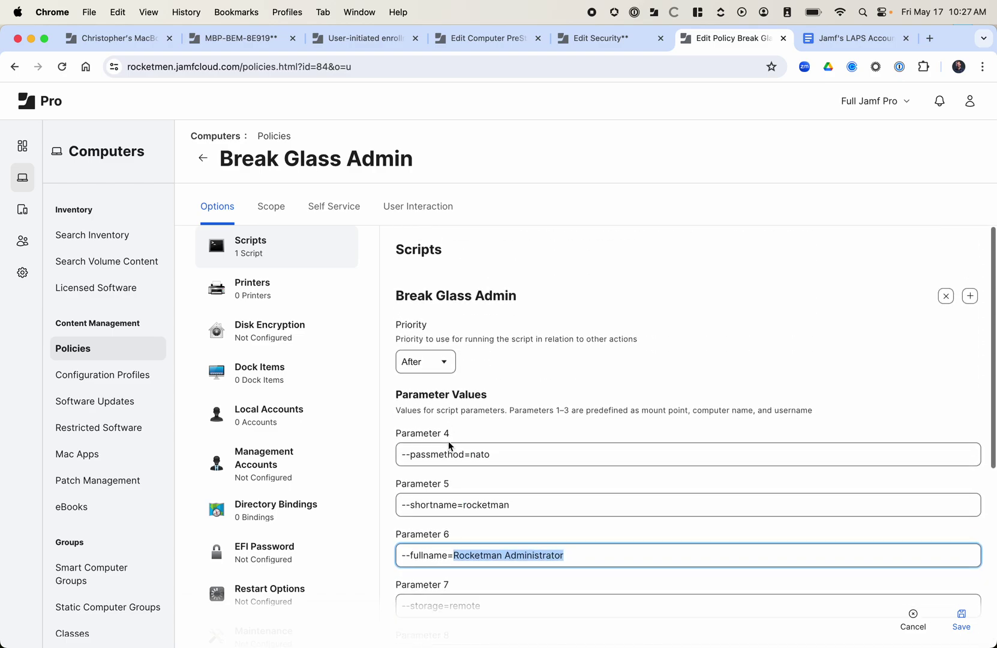
scroll(448, 440, down, 1)
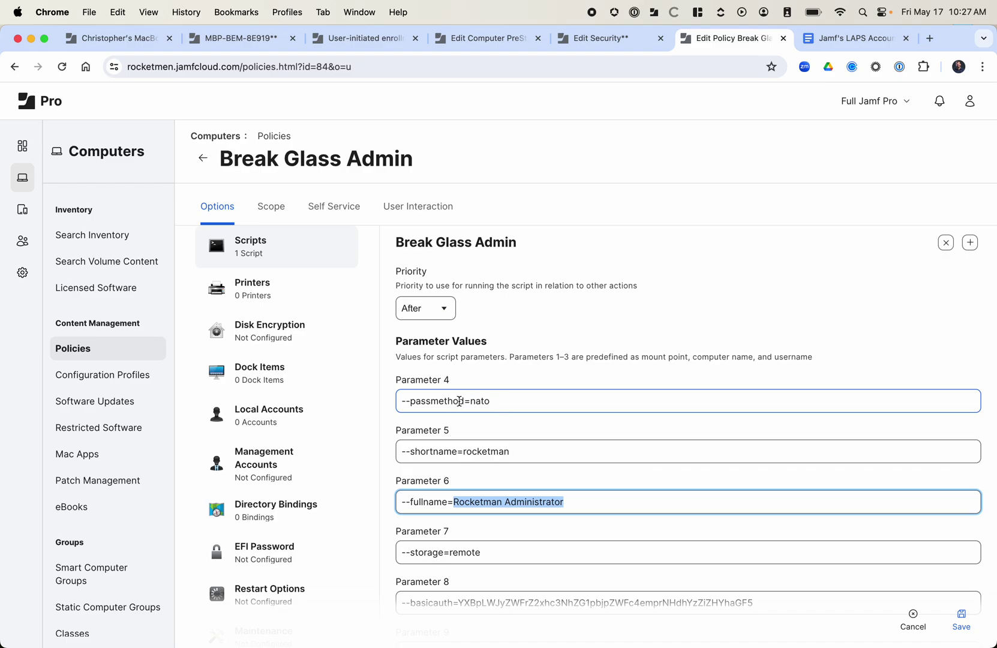
scroll(550, 421, down, 1)
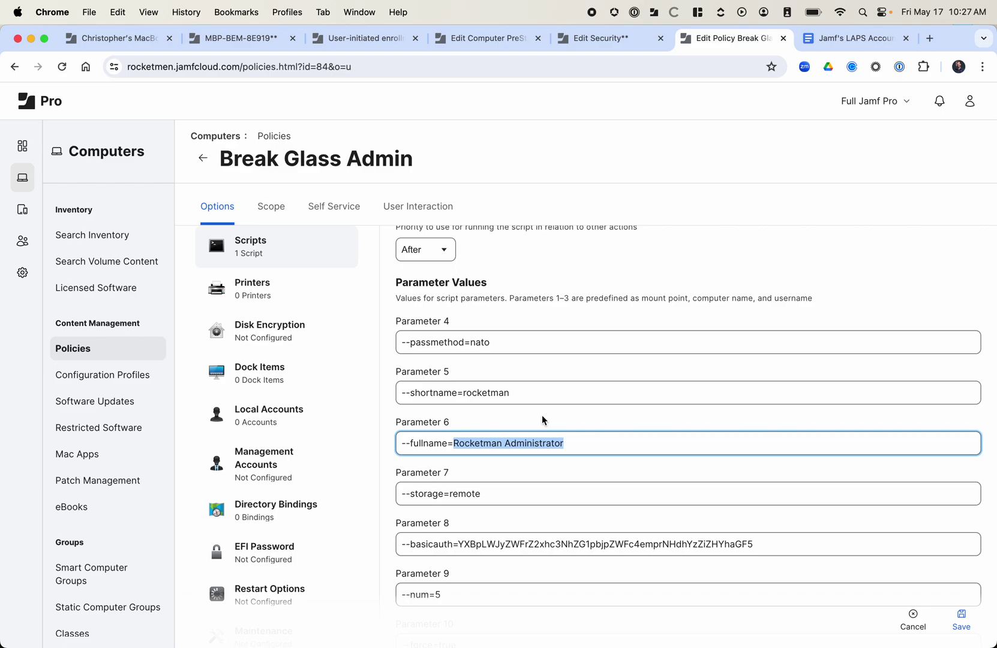
scroll(540, 427, down, 3)
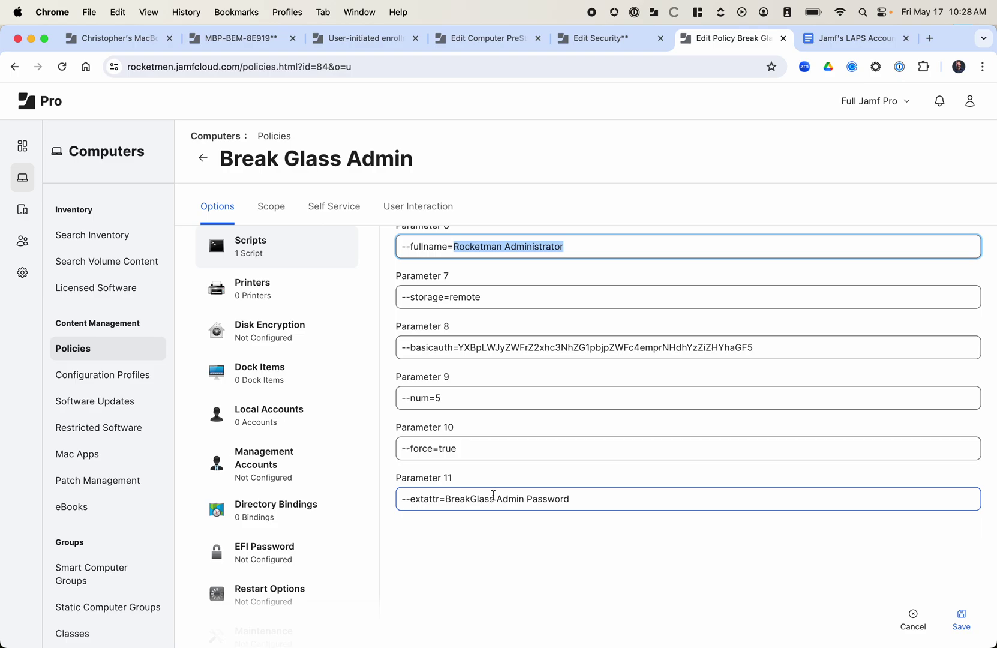
scroll(510, 492, up, 3)
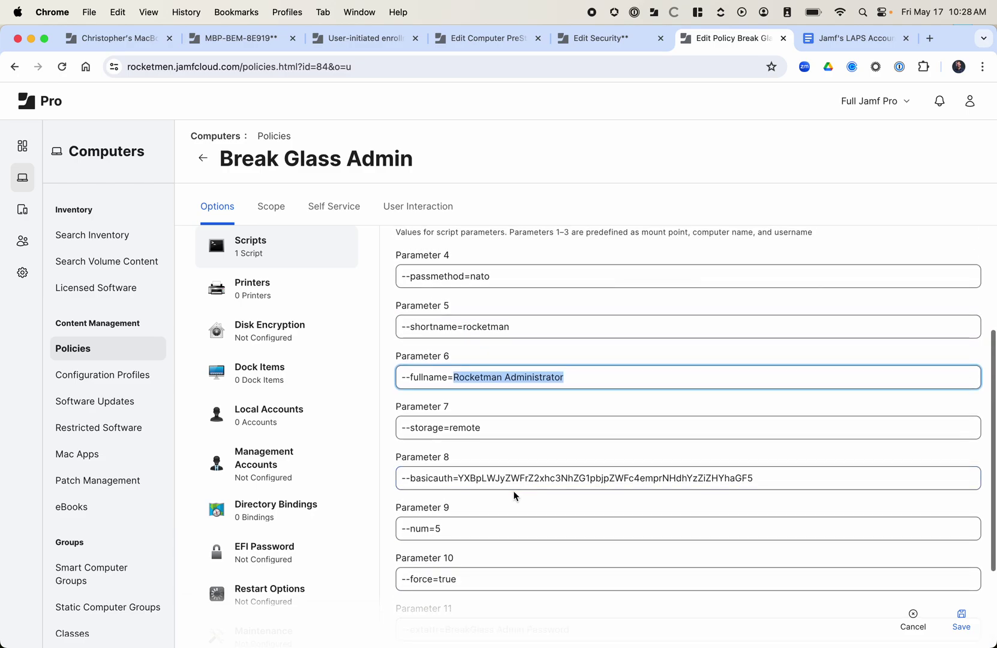
- Add a fourth Features bullet: 'Segment access to viewing the password and the logs'
click(852, 38)
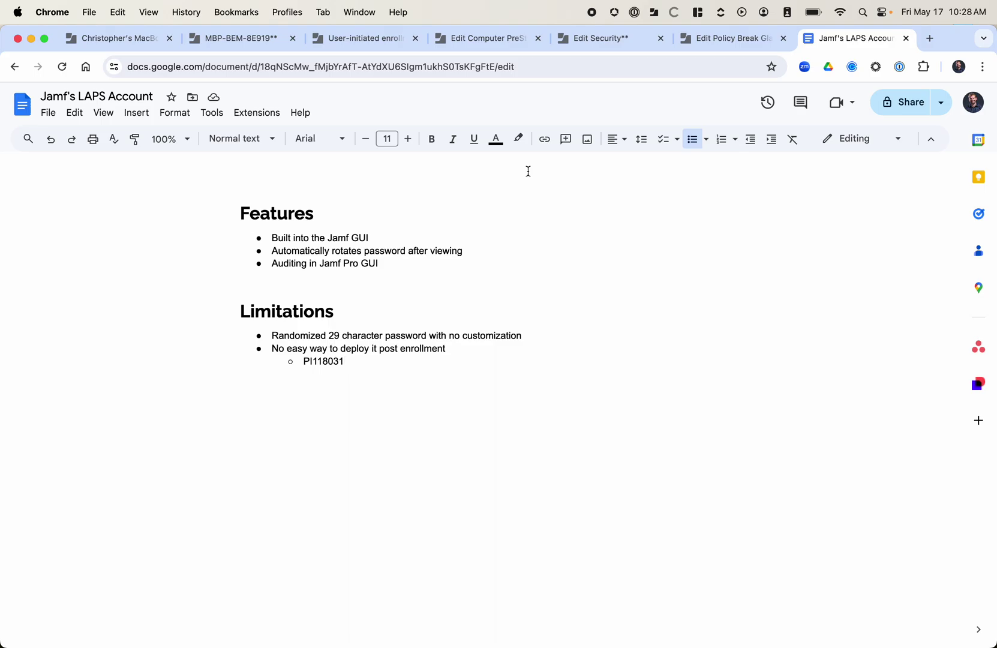
click(401, 266)
key(Return)
text(Segme)
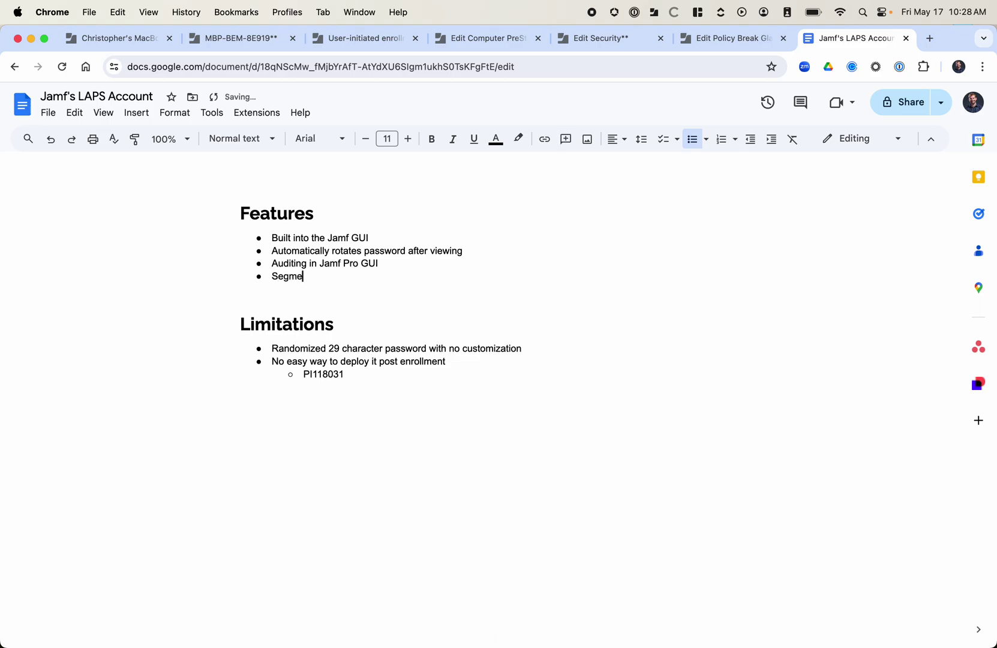
text(nt access to viewing the pa)
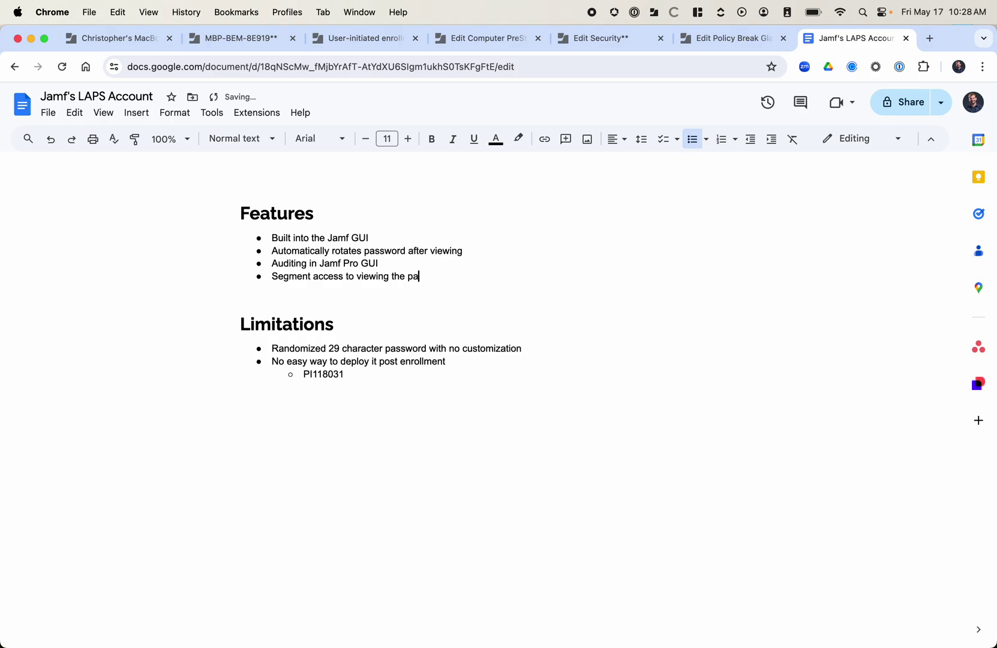
text(ssword and the logs)
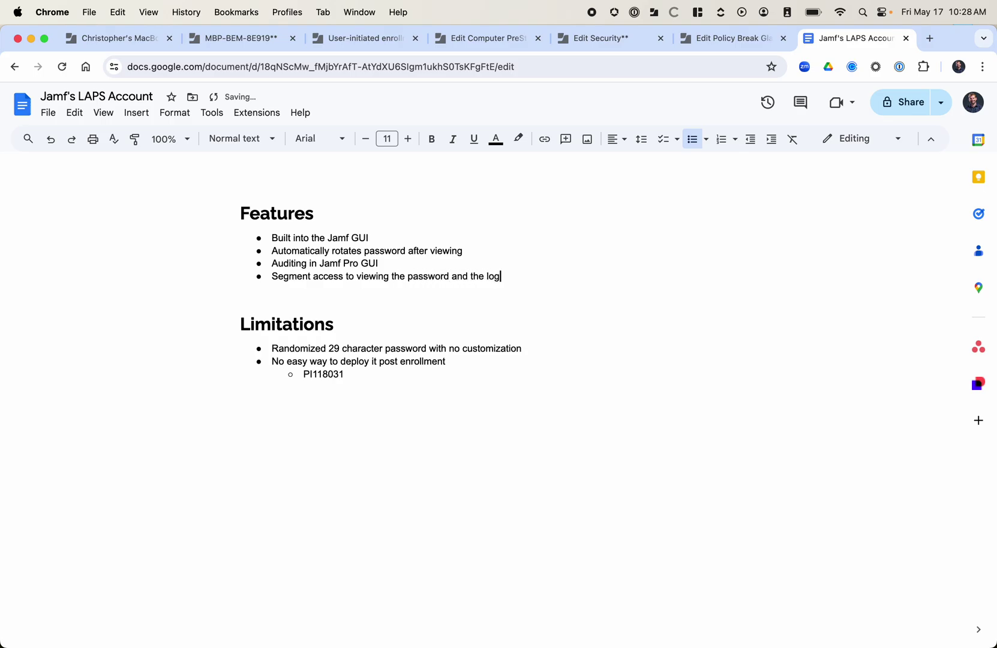